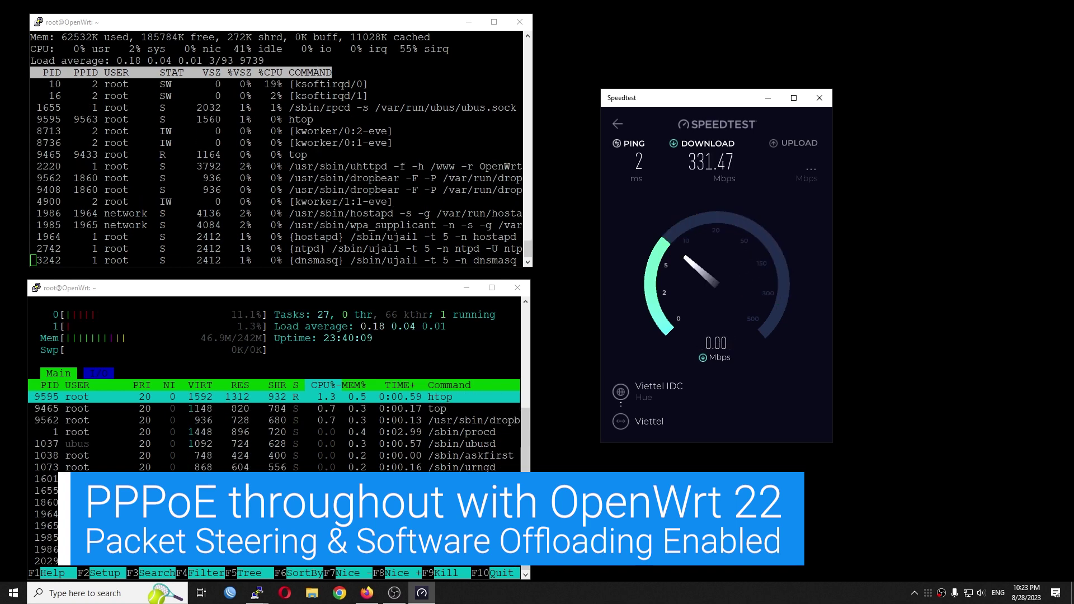
# Focus the PuTTY window running top to watch the router's CPU load during the speed test.
pyautogui.click(235, 252)
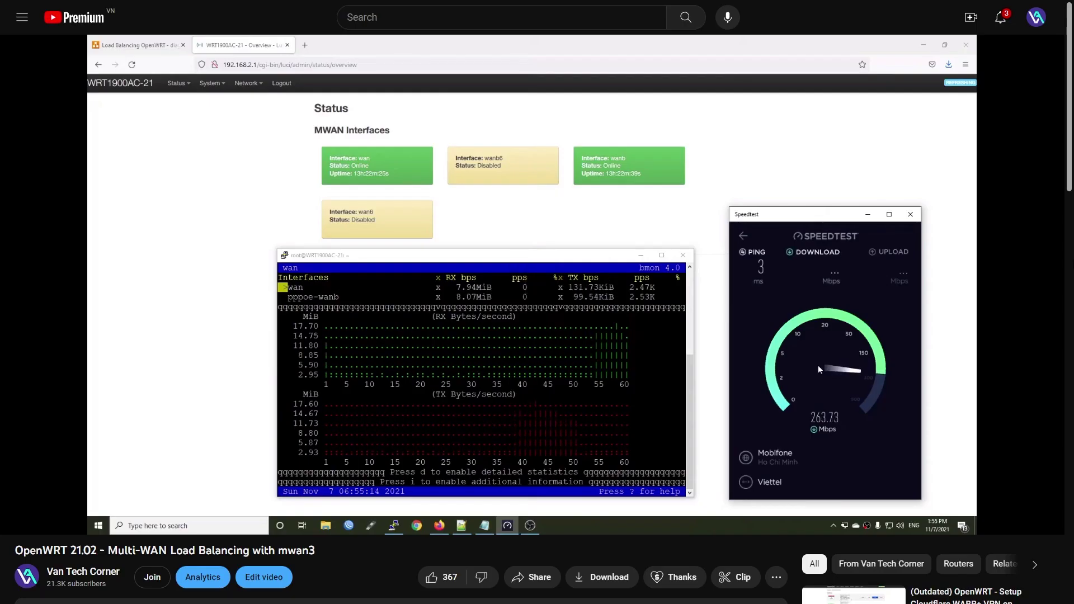
# Play the 'OpenWRT 21.02 - Multi-WAN Load Balancing with mwan3' YouTube video.
pyautogui.moveTo(184, 515)
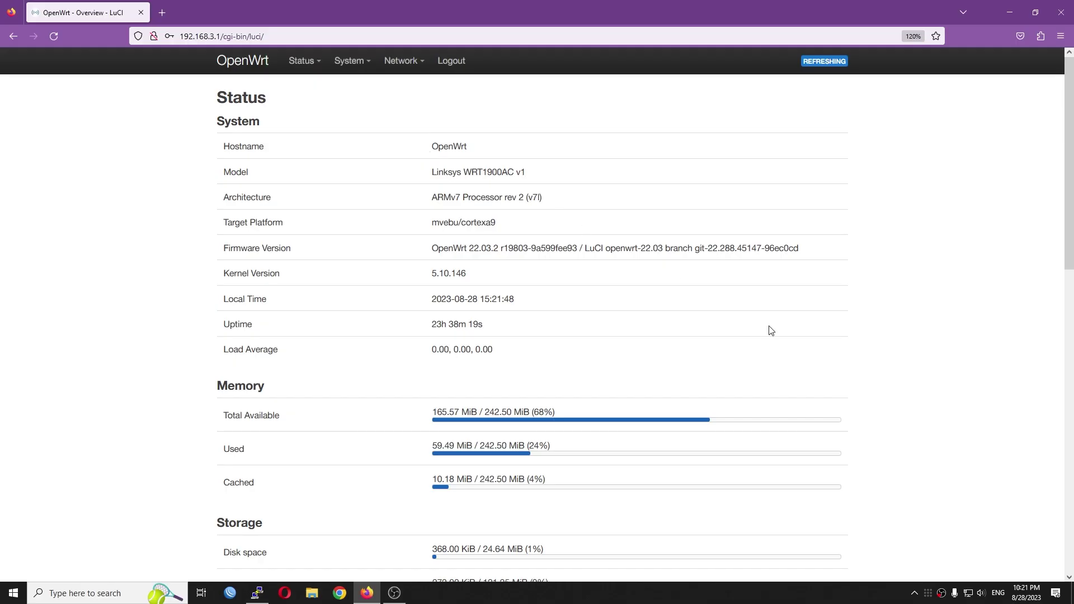
# Review the WAN interface settings and device list, then dismiss them without changes.
pyautogui.moveTo(404, 61)
pyautogui.click(412, 90)
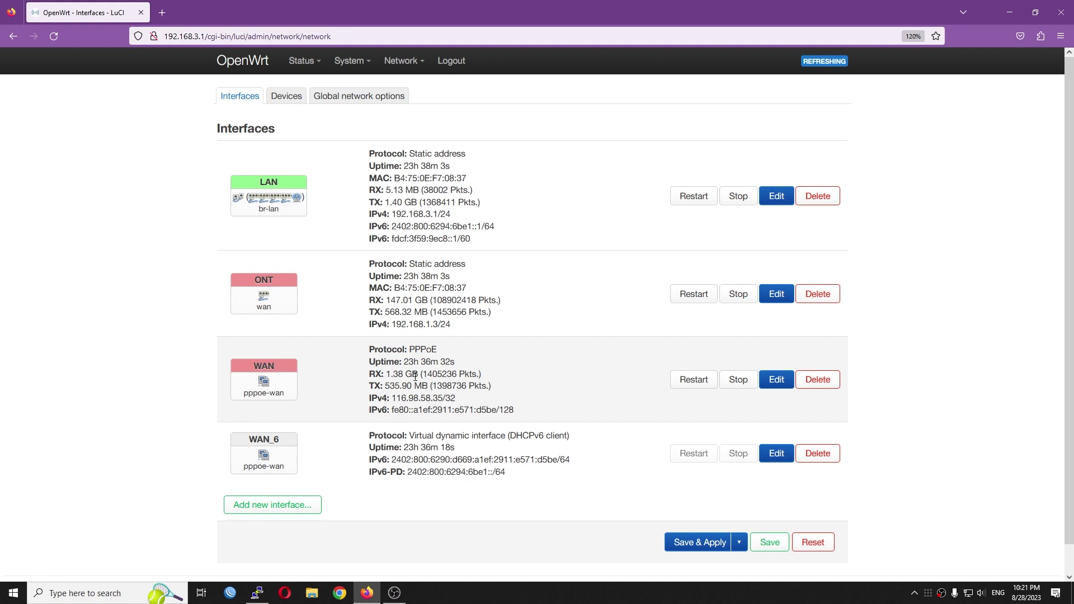
pyautogui.click(775, 379)
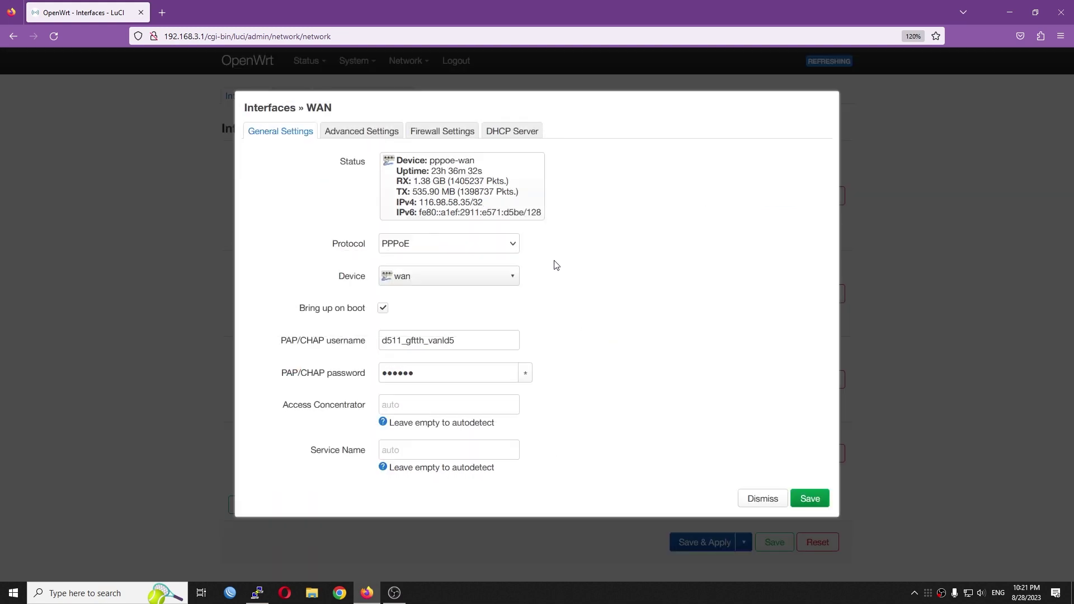
pyautogui.click(442, 282)
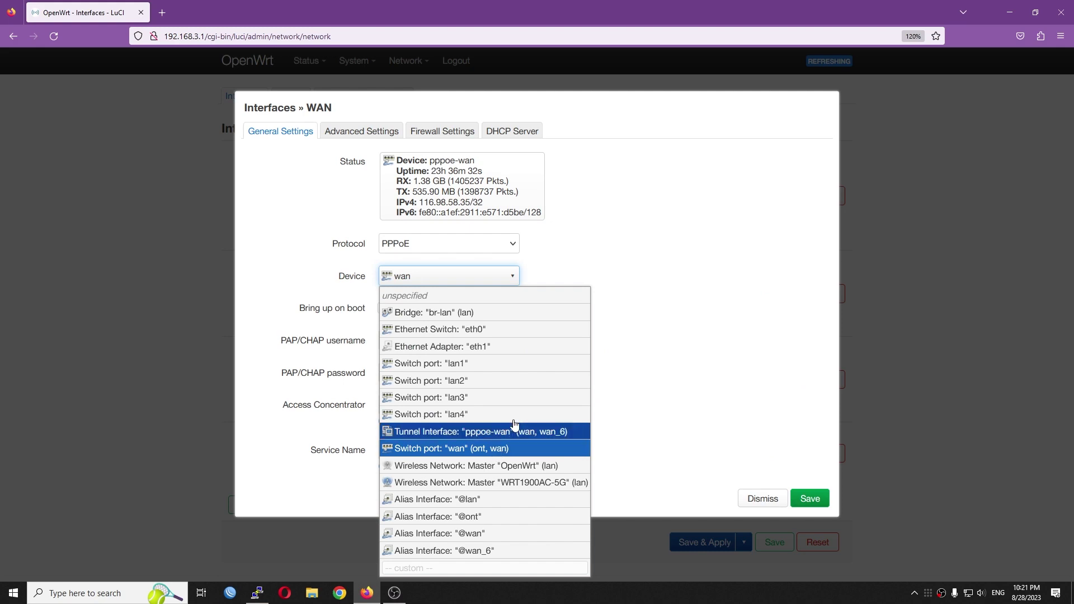
pyautogui.click(786, 430)
pyautogui.click(767, 498)
# Show the enabled Firewall flow offloading and the Global network options.
pyautogui.moveTo(403, 61)
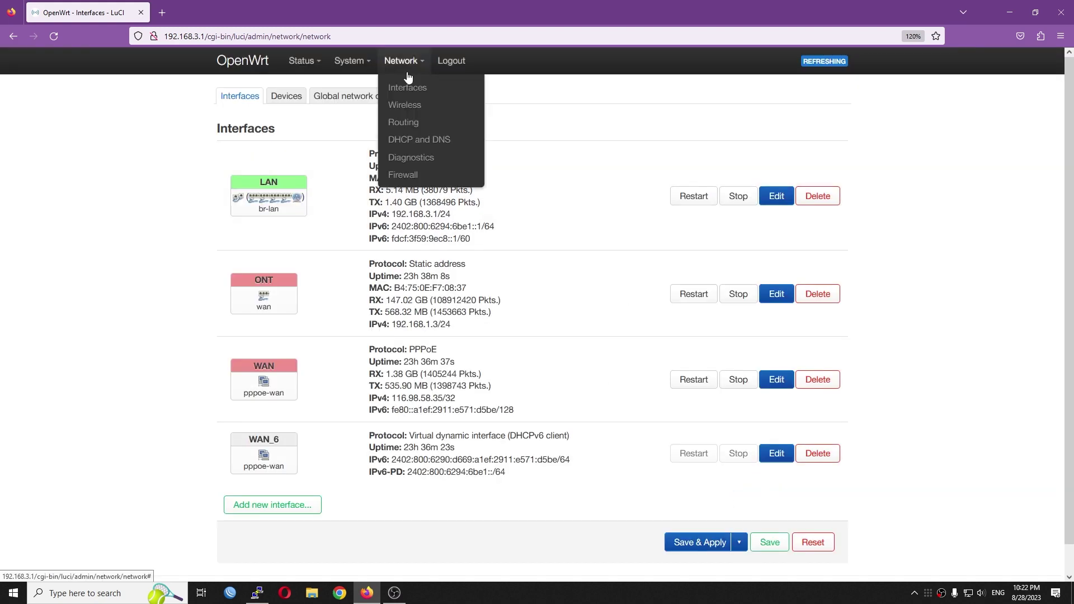
pyautogui.click(409, 175)
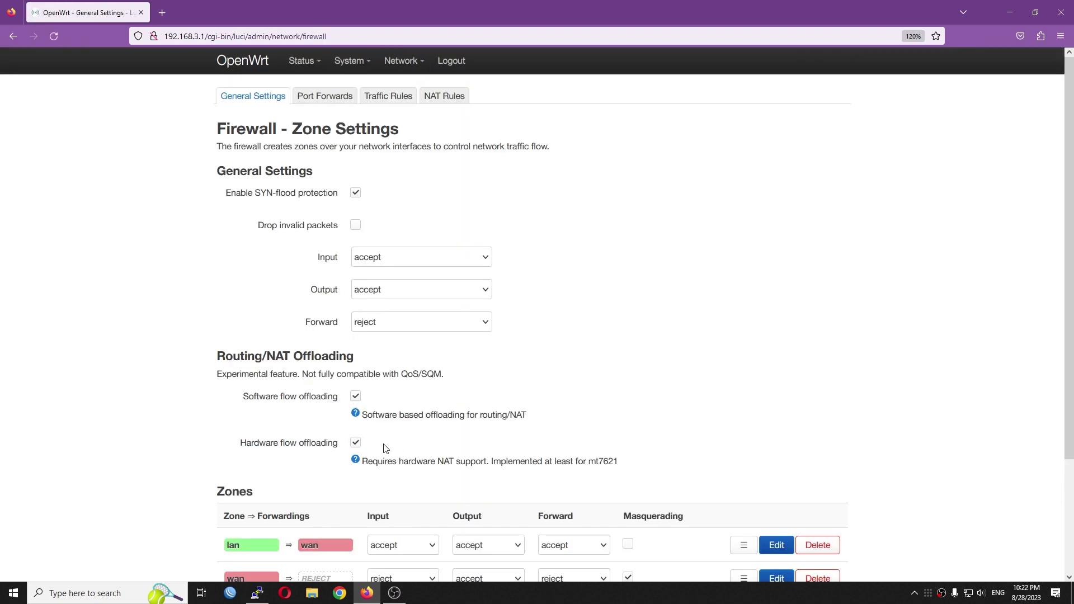
pyautogui.moveTo(404, 61)
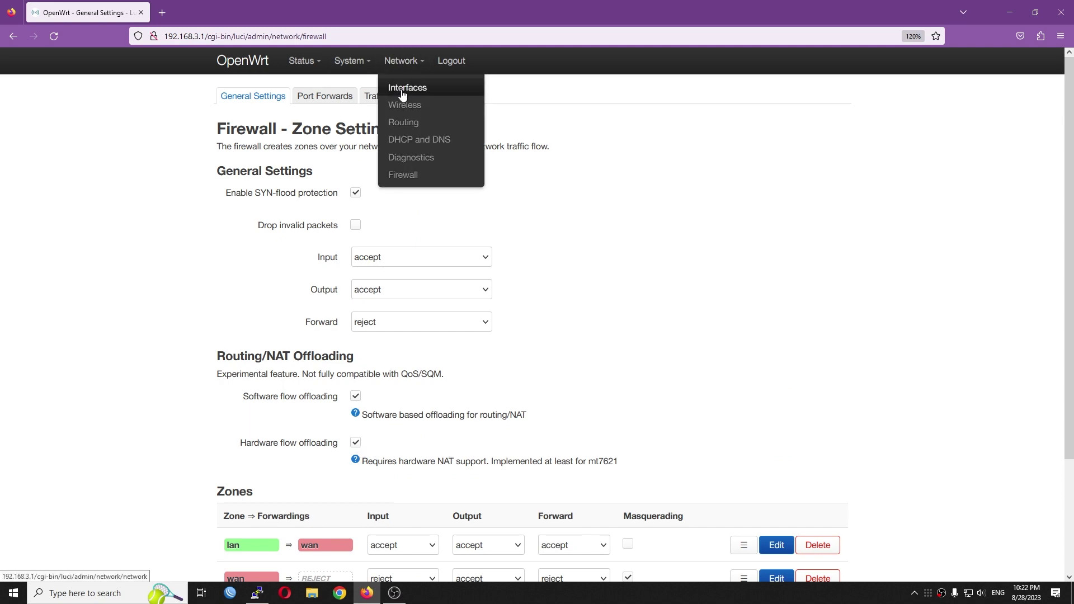
pyautogui.click(405, 92)
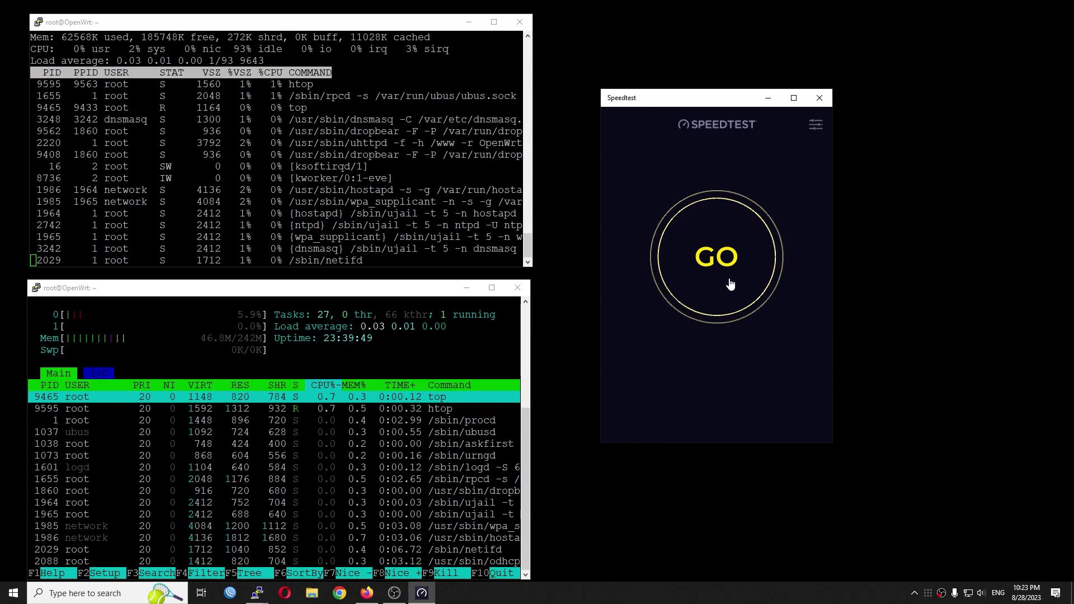
pyautogui.click(728, 283)
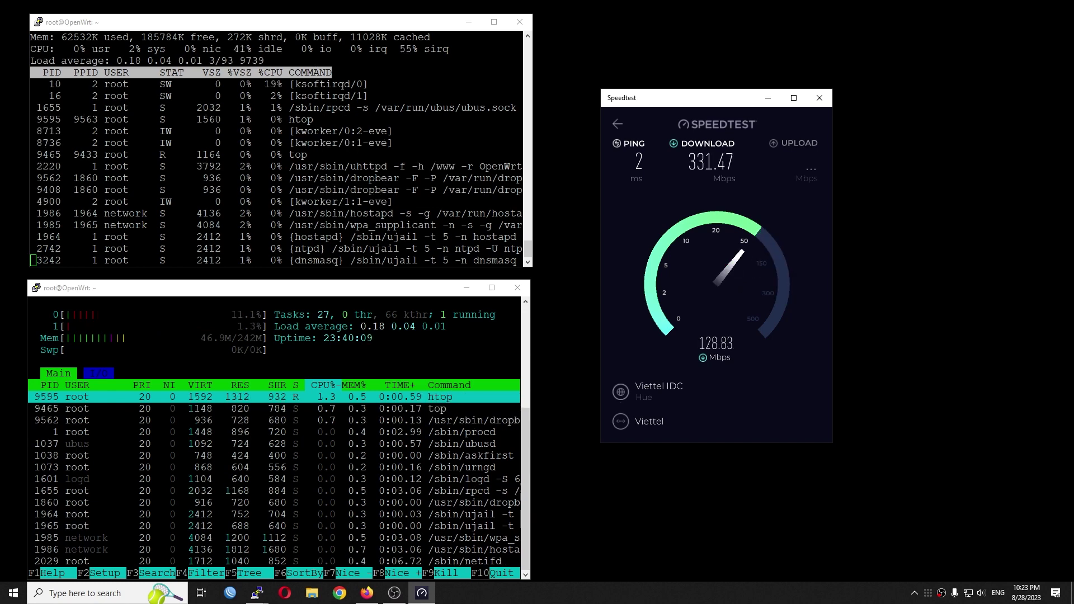
# Rerun Speedtest on the Viettel IDC Da Nang server, getting about 329 Mbps down, 717 Mbps up.
pyautogui.hotkey('alt', 'Tab')
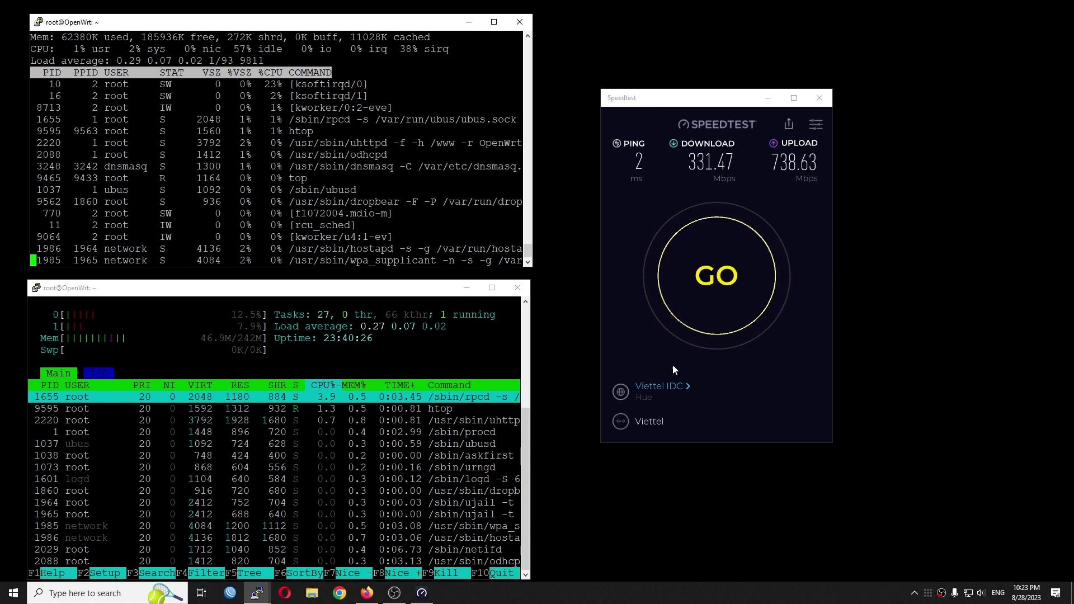
pyautogui.click(660, 386)
pyautogui.click(736, 358)
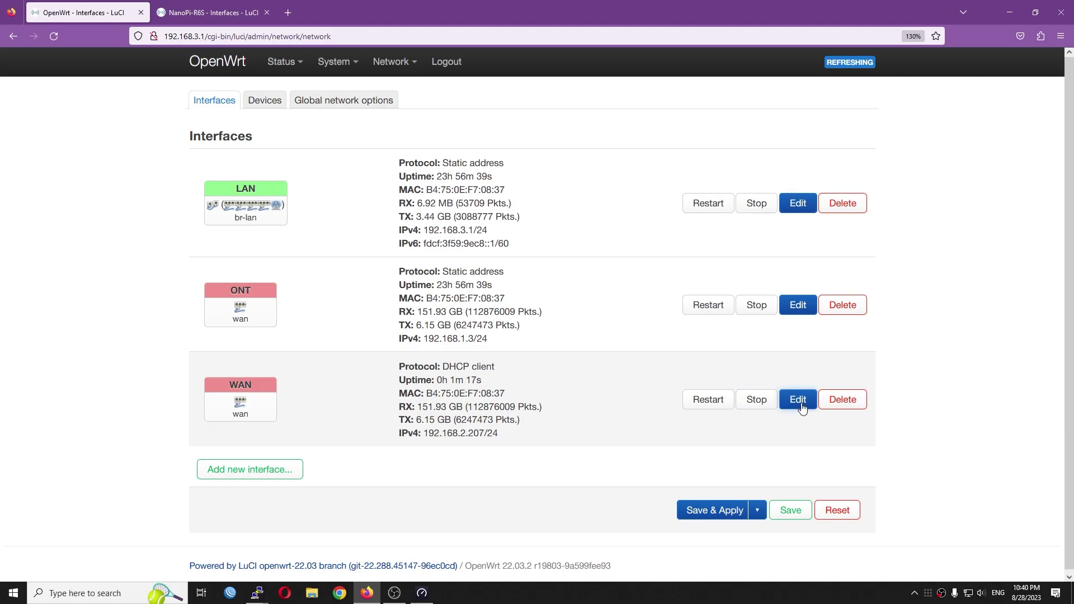
# Reopen the WAN interface settings and check its device list, keeping wan.
pyautogui.click(727, 399)
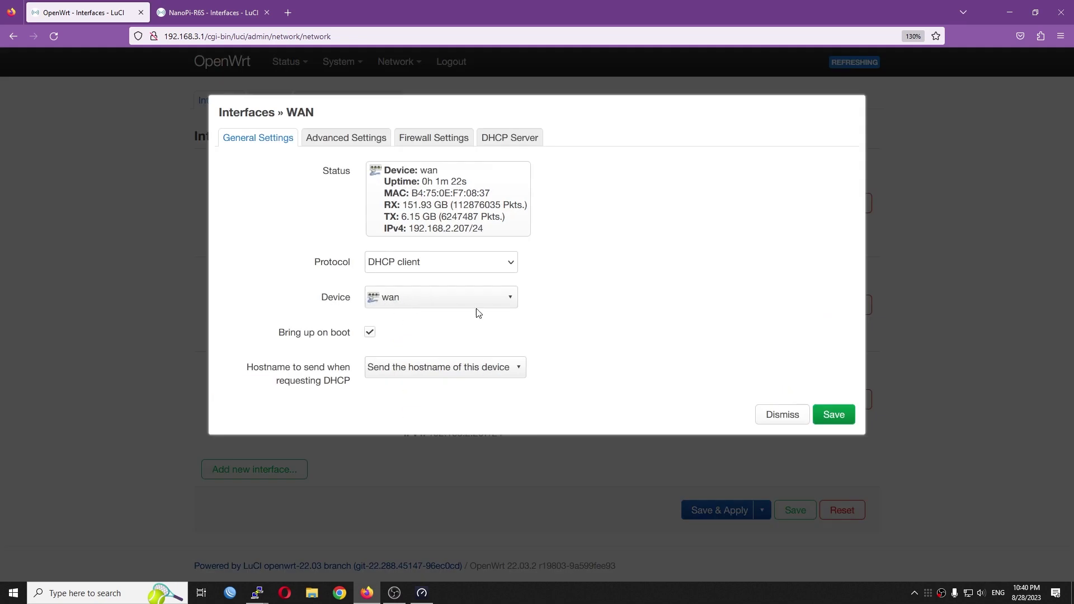
pyautogui.click(432, 304)
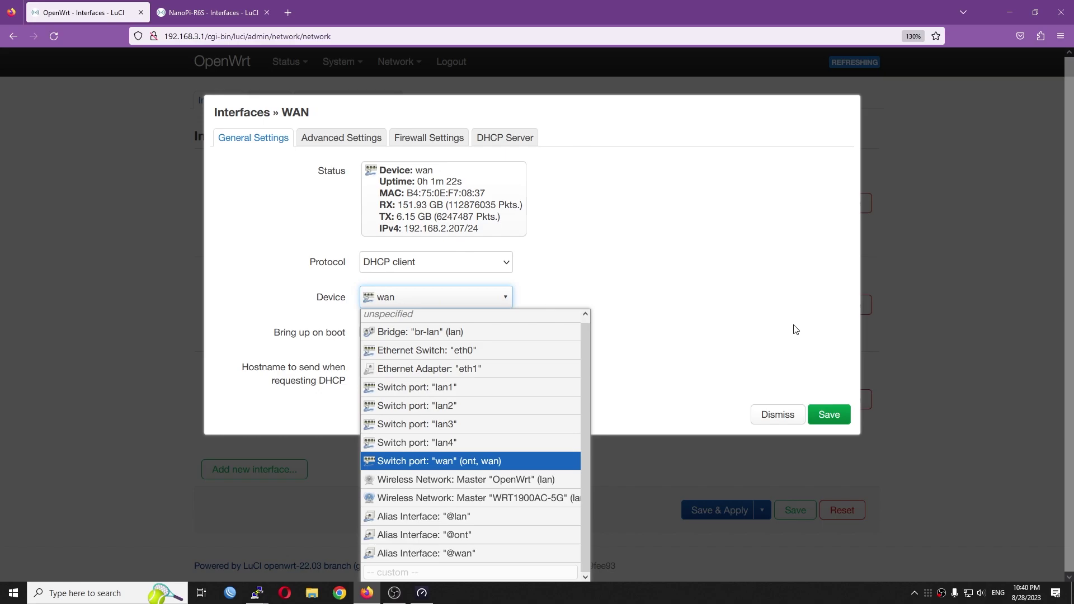
pyautogui.click(444, 466)
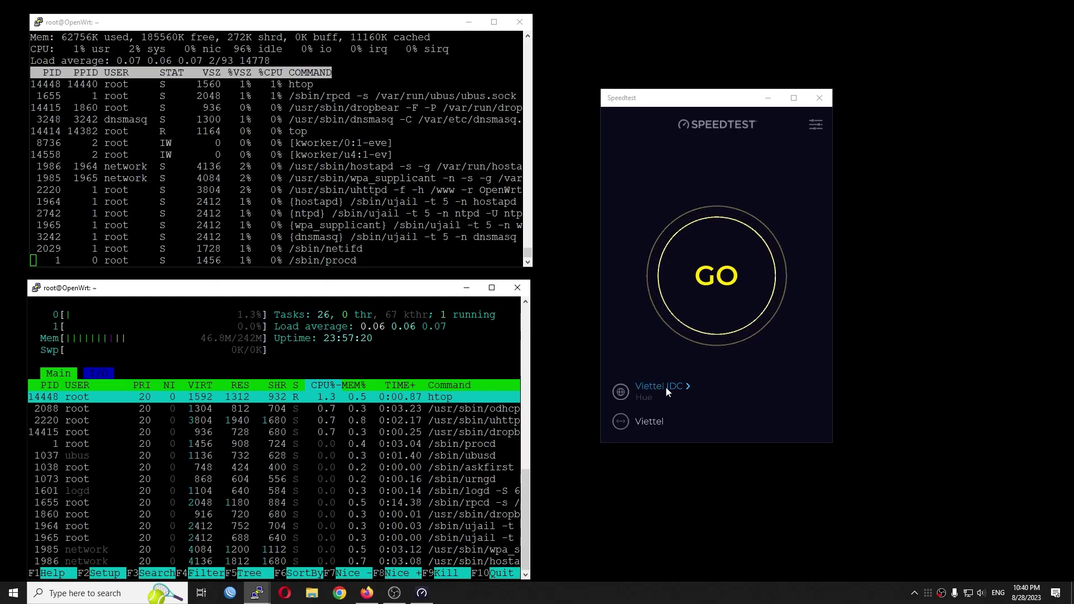
# Run Speedtest on the Viettel Network Da Nang server over DHCP: 306.14 Mbps down, 379.95 up.
pyautogui.click(666, 387)
pyautogui.click(708, 168)
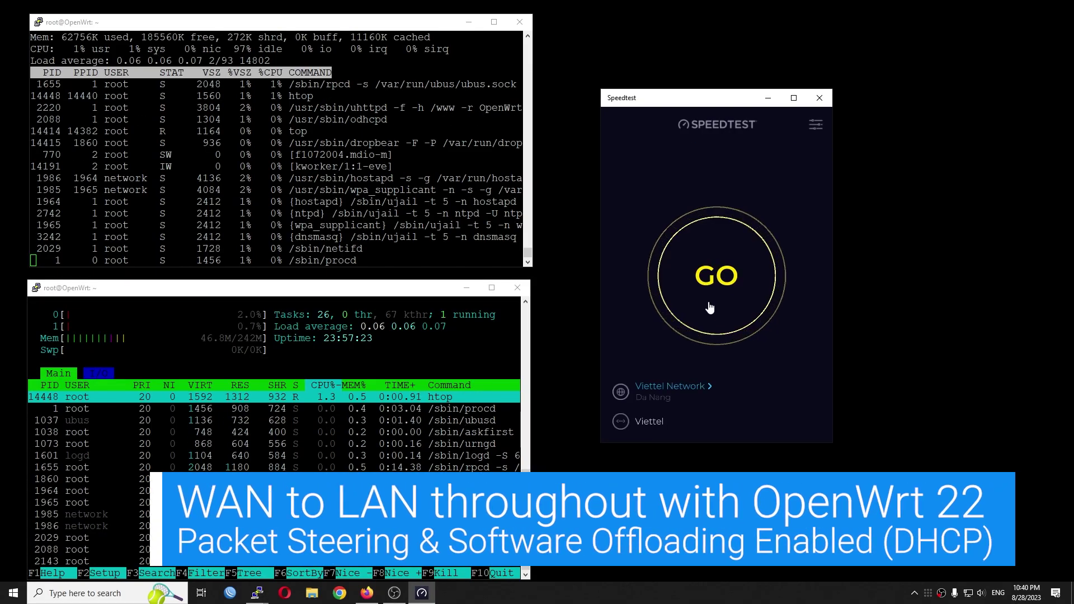
pyautogui.click(716, 276)
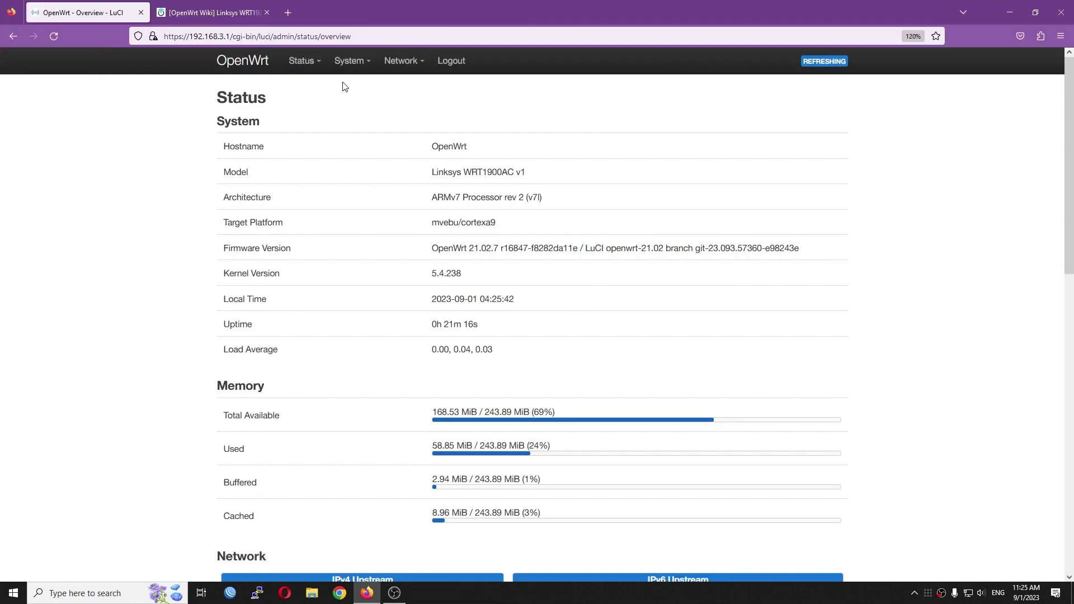
pyautogui.moveTo(353, 166)
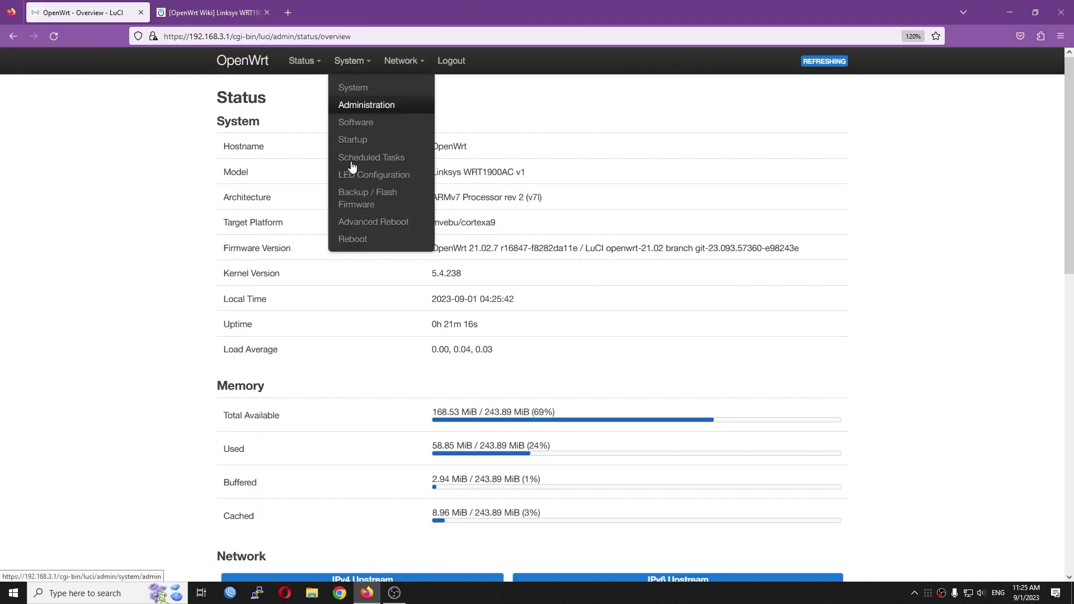
pyautogui.click(364, 223)
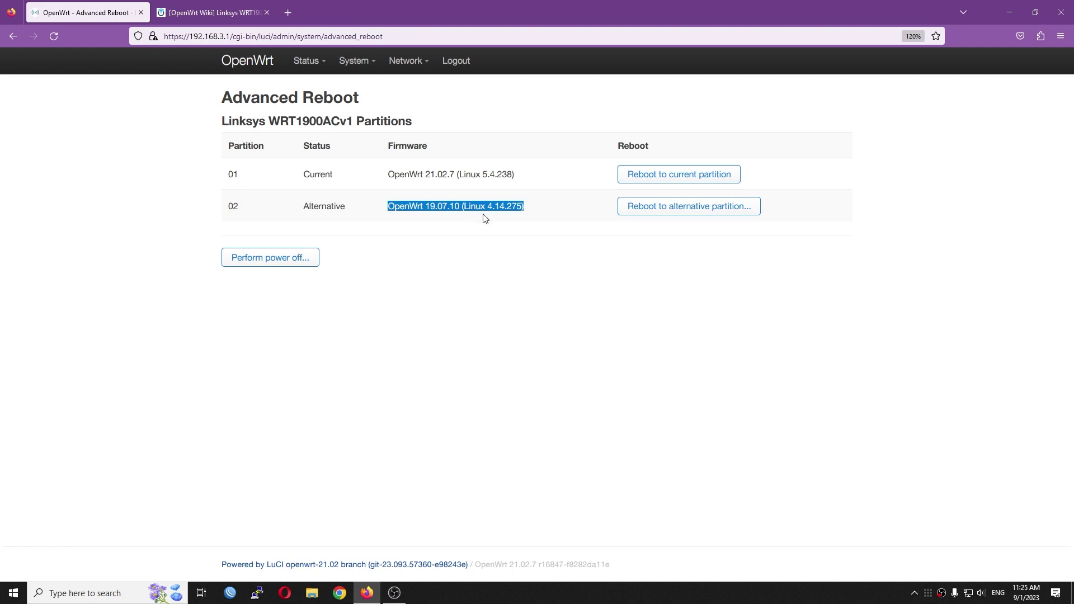
pyautogui.click(541, 217)
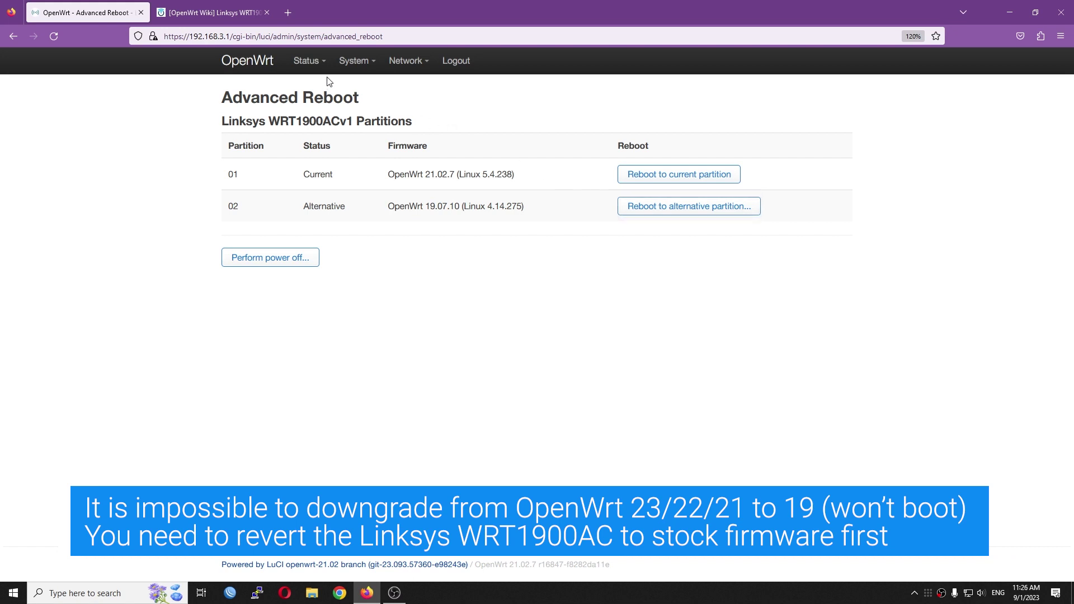
pyautogui.click(314, 85)
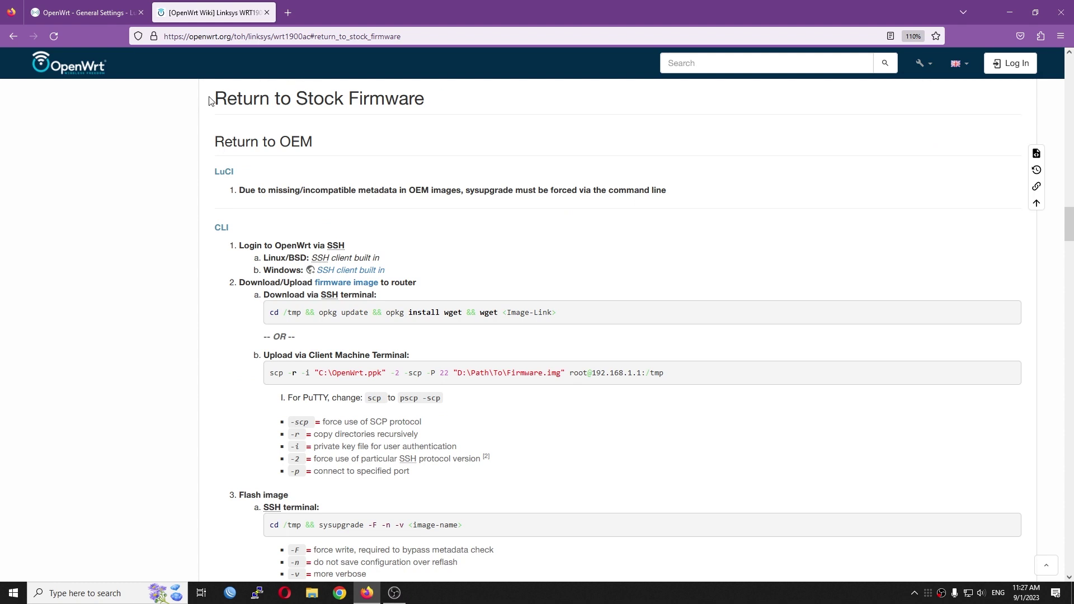
# Highlight the wiki's Return to Stock Firmware heading, wget image placeholder and sysupgrade command.
pyautogui.moveTo(280, 104); pyautogui.dragTo(415, 109)
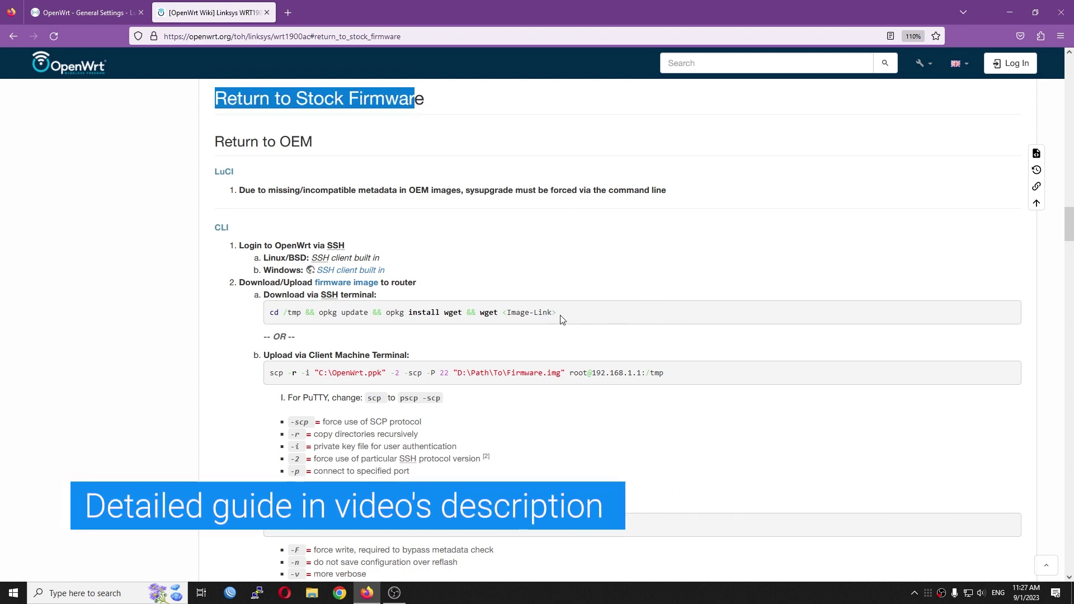
pyautogui.moveTo(562, 320); pyautogui.dragTo(506, 325)
pyautogui.scroll(-1, 506, 325)
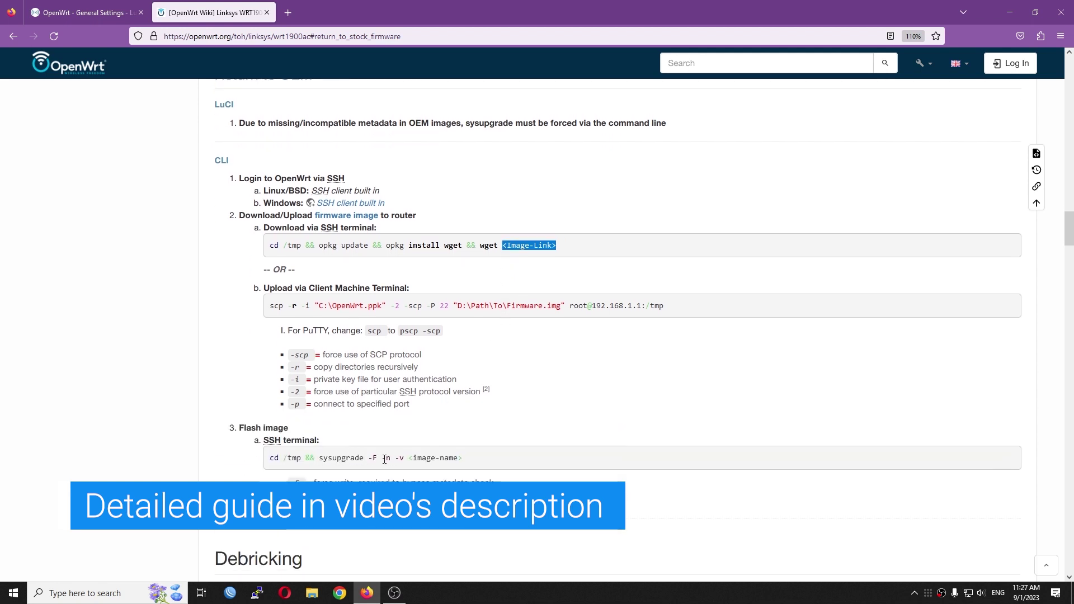
pyautogui.moveTo(483, 464); pyautogui.dragTo(274, 456)
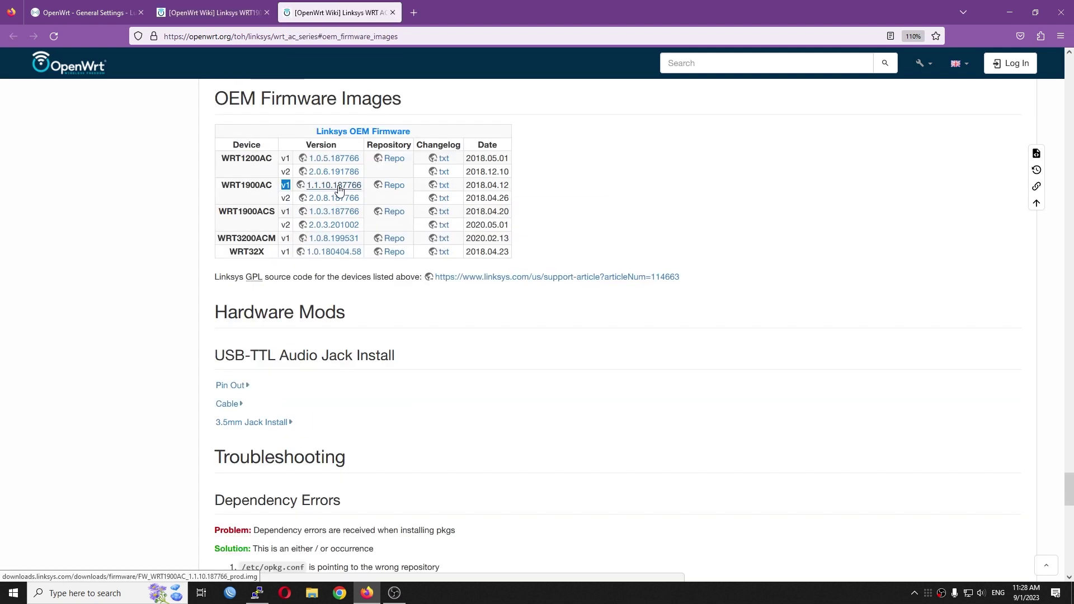
# Copy the WRT1900AC v1 1.1.10.187766 stock firmware link from the OEM Firmware Images table.
pyautogui.rightClick(339, 185)
pyautogui.click(384, 304)
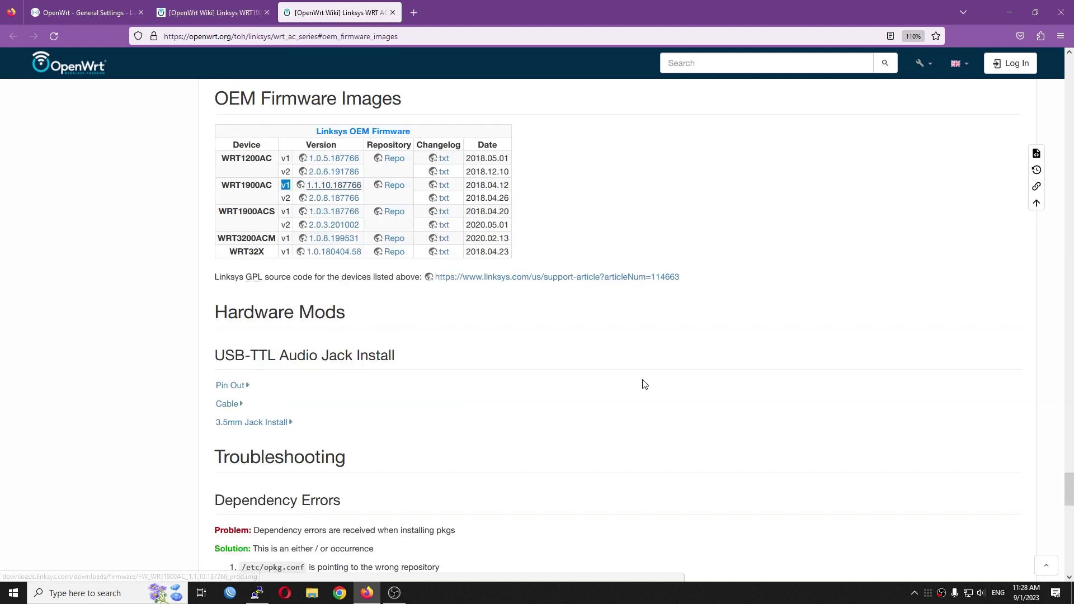
pyautogui.hotkey('alt', 'Tab')
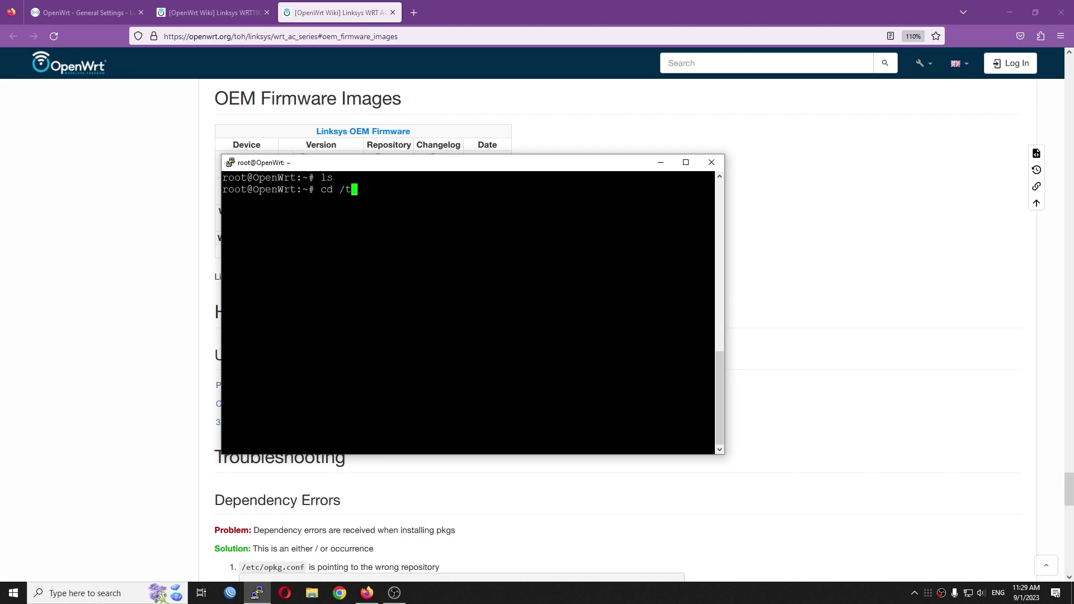
# In /tmp, download the stock firmware with wget using --no-check-certificate.
pyautogui.press('Return')
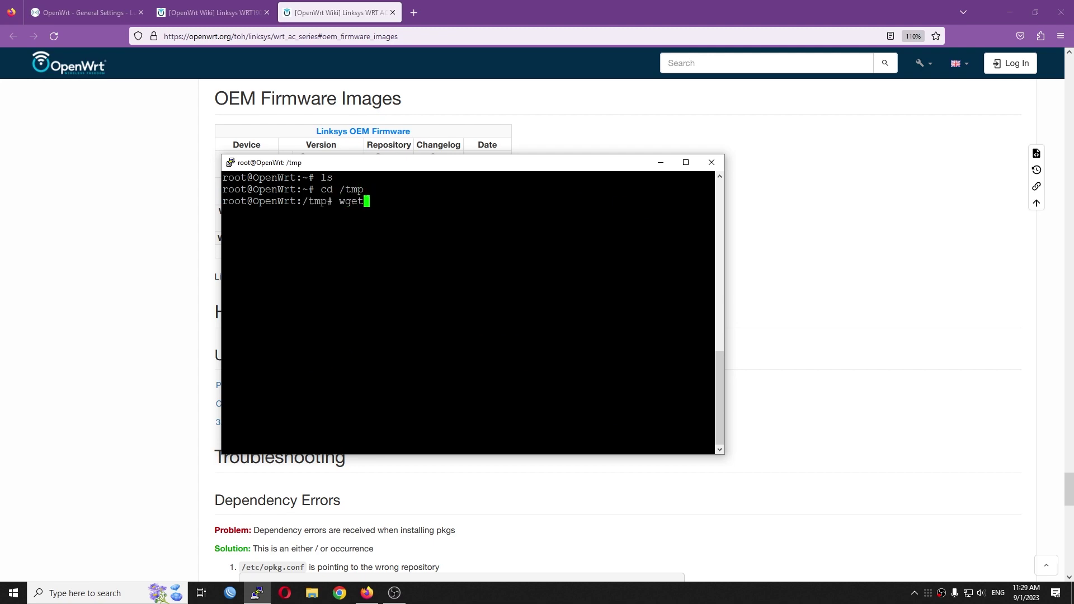
pyautogui.write('wget')
pyautogui.press('shift+Insert')
pyautogui.press('Return')
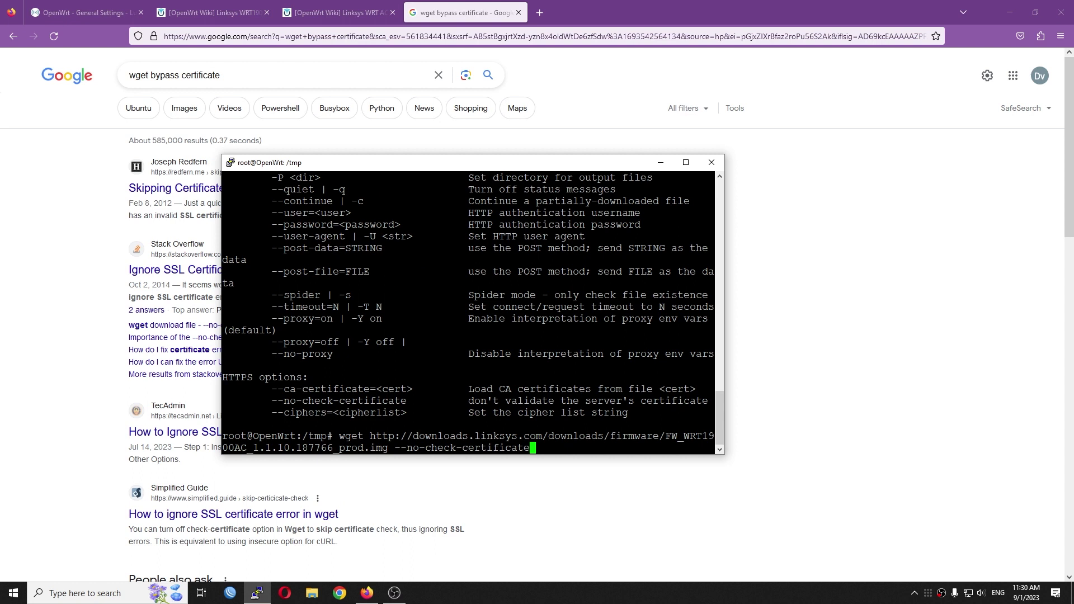
pyautogui.press('Return')
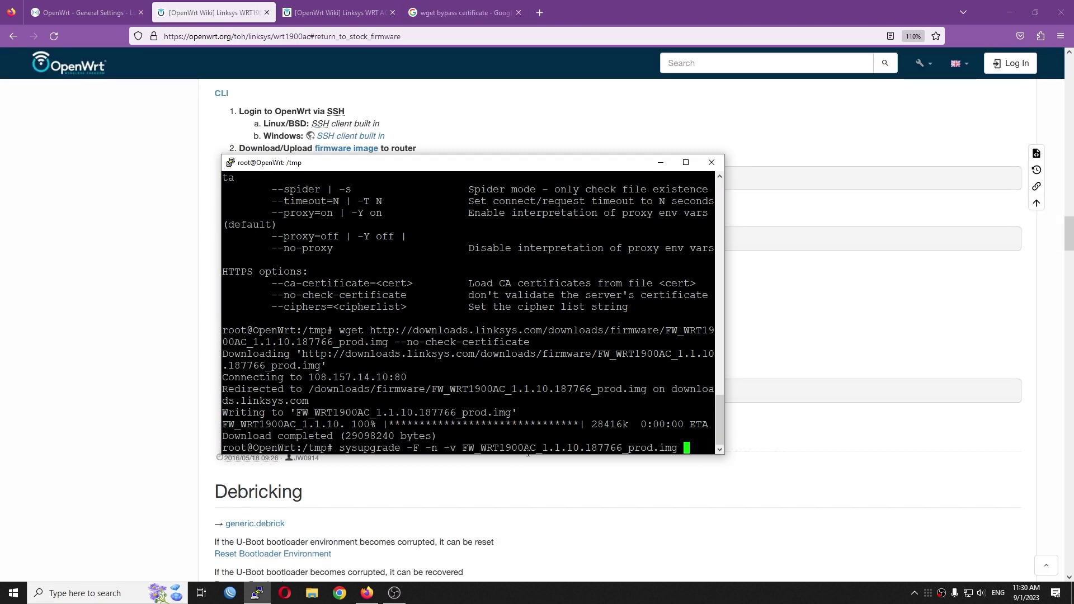
# Force-flash FW_WRT1900AC_1.1.10.187766_prod.img with sysupgrade -F -n -v, then open the stock login at 192.168.1.1.
pyautogui.press('Return')
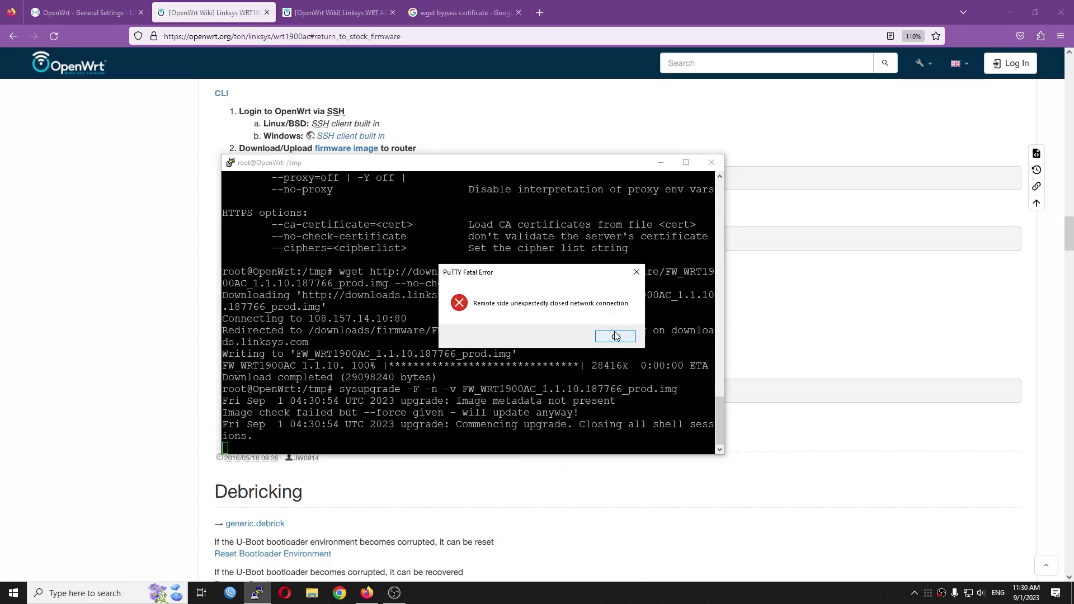
pyautogui.click(616, 336)
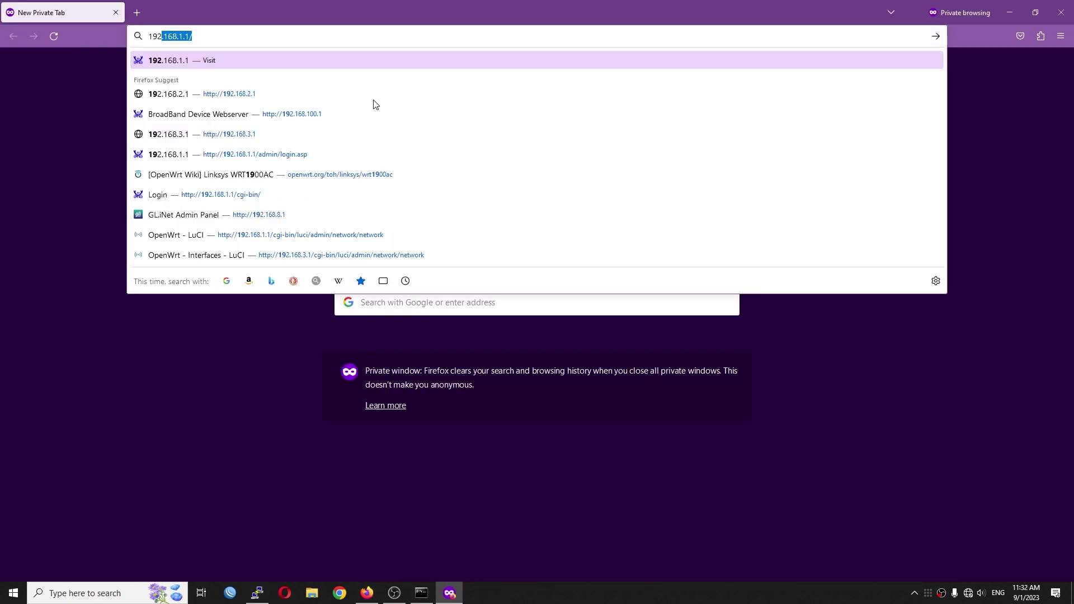
pyautogui.press('Return')
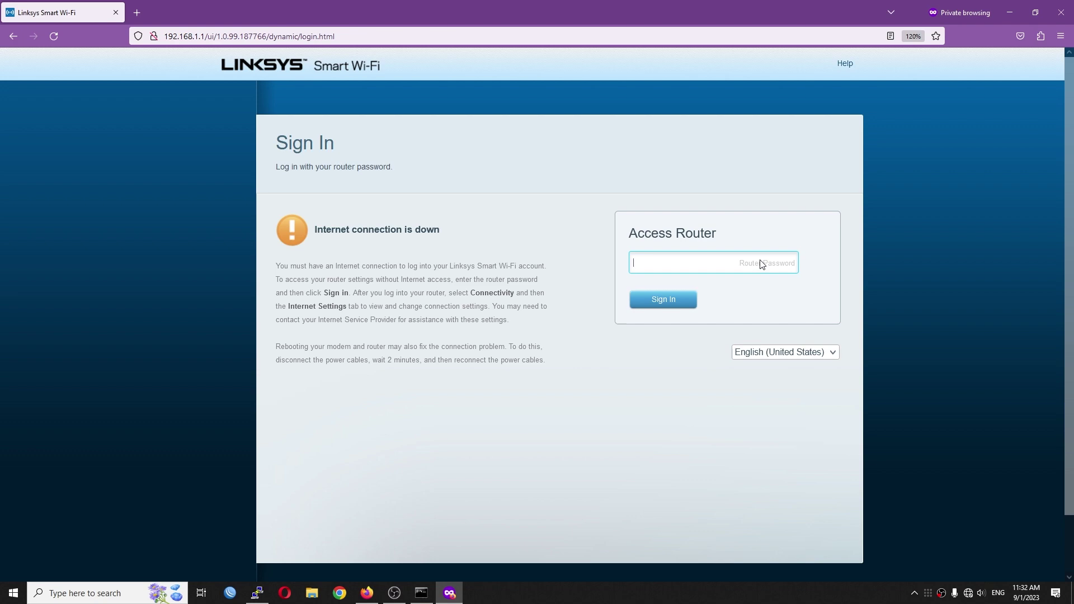
pyautogui.write('admin')
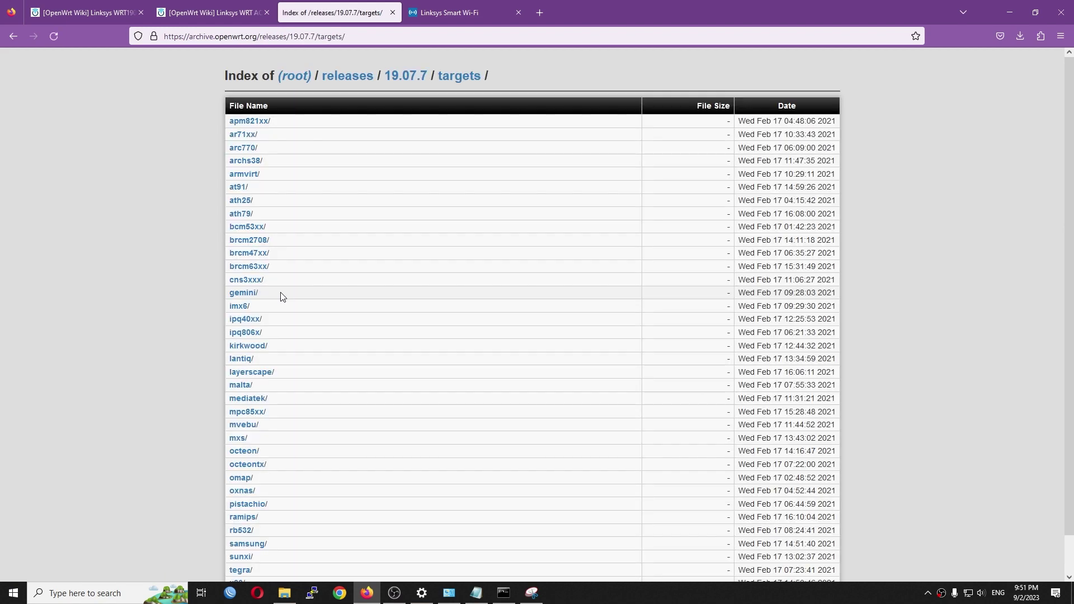
# Download the 19.07.7 mvebu/cortexa9 linksys_wrt1900ac-squashfs-factory.img image.
pyautogui.click(244, 423)
pyautogui.click(243, 150)
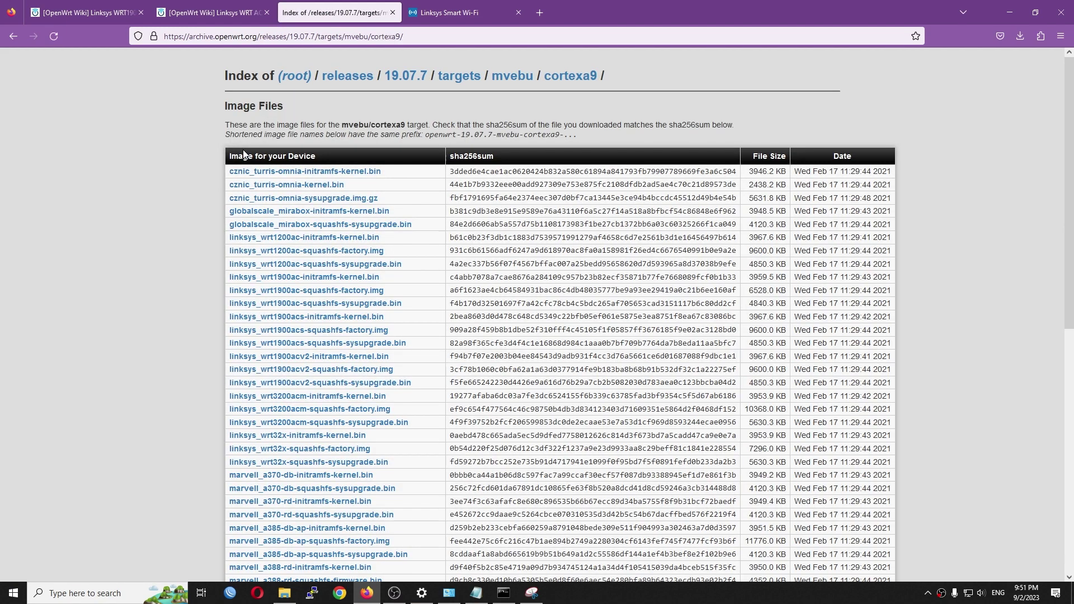
pyautogui.click(362, 291)
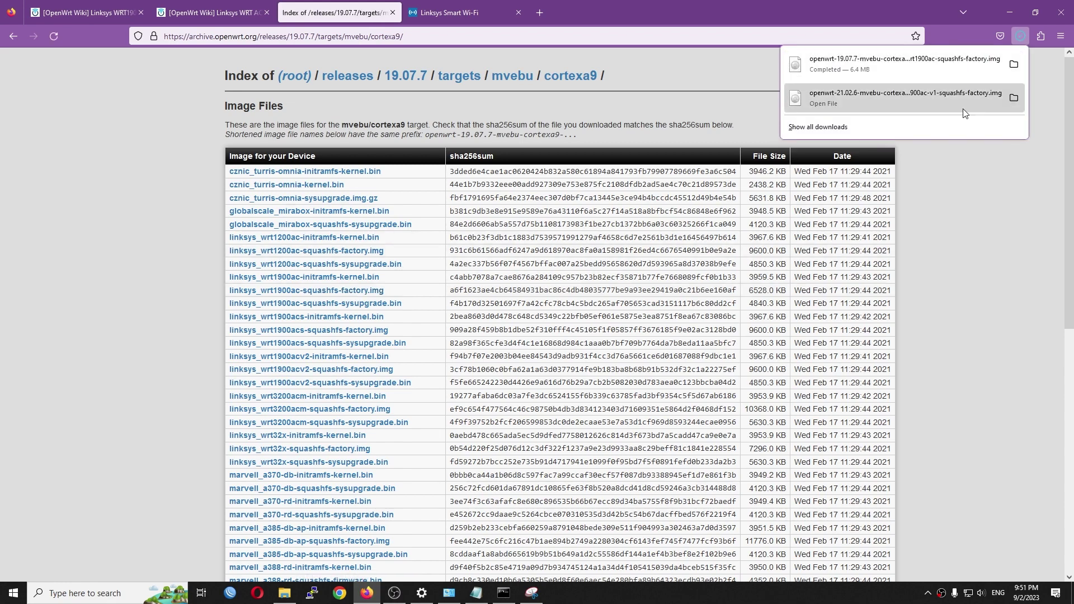
pyautogui.hotkey('ctrl', 'Tab')
pyautogui.click(291, 371)
# Flash the OpenWrt 19.07.7 squashfs factory image via Linksys manual firmware update and confirm.
pyautogui.click(741, 349)
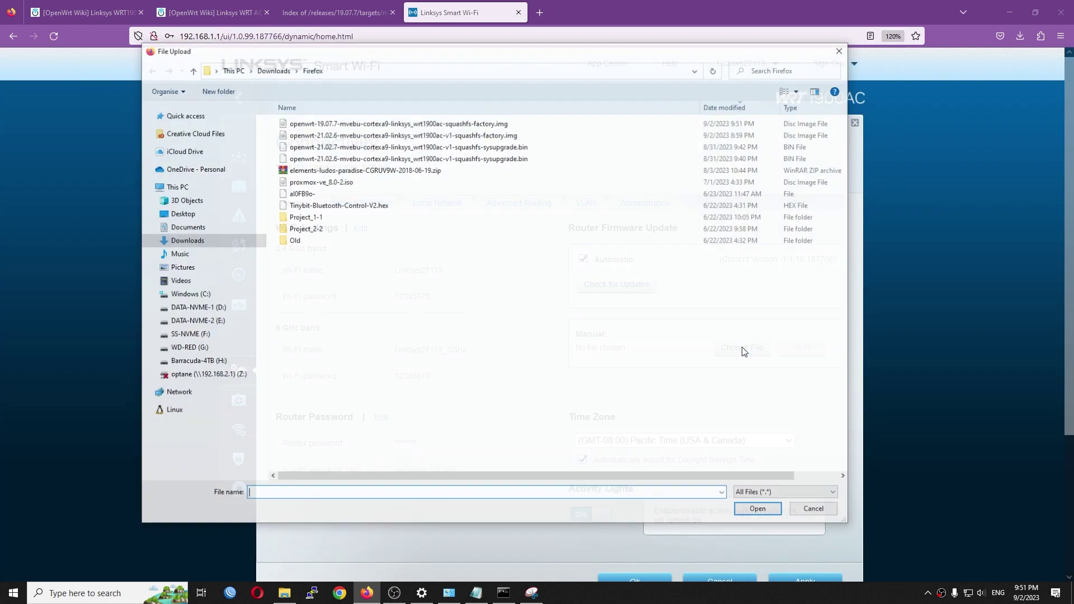
pyautogui.click(372, 124)
pyautogui.doubleClick(457, 126)
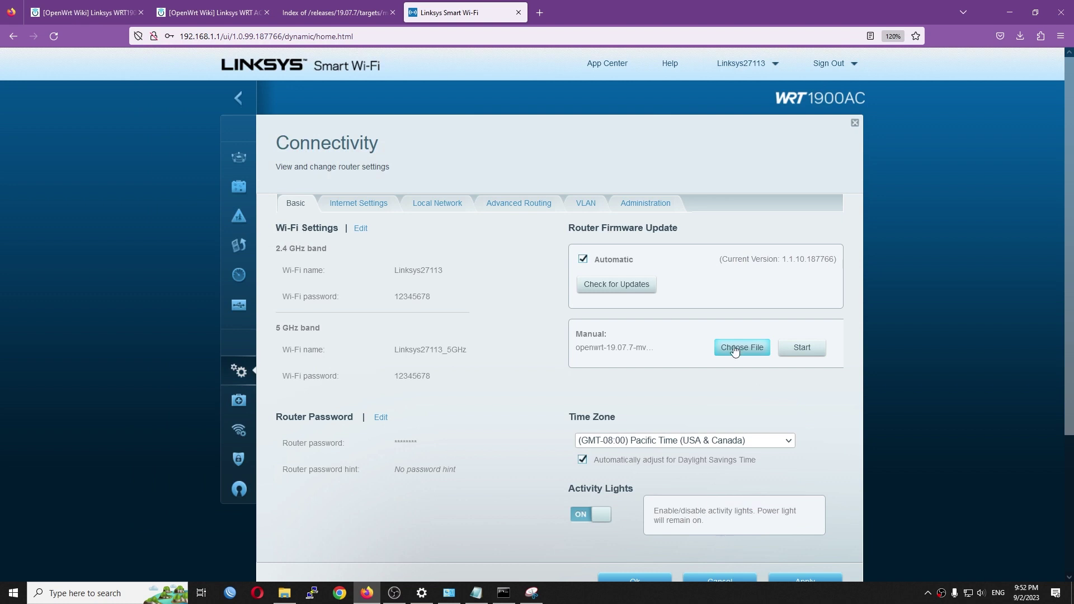
pyautogui.click(802, 348)
pyautogui.click(563, 317)
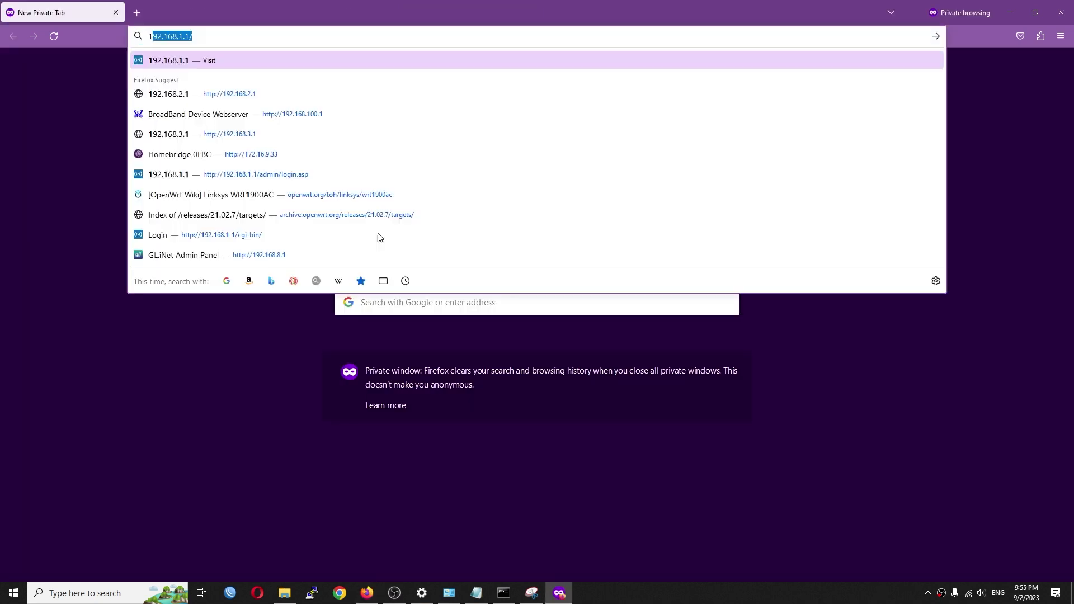
# Log in to LuCI at 192.168.1.1 and highlight the installed OpenWrt 19.07.7 version.
pyautogui.press('Return')
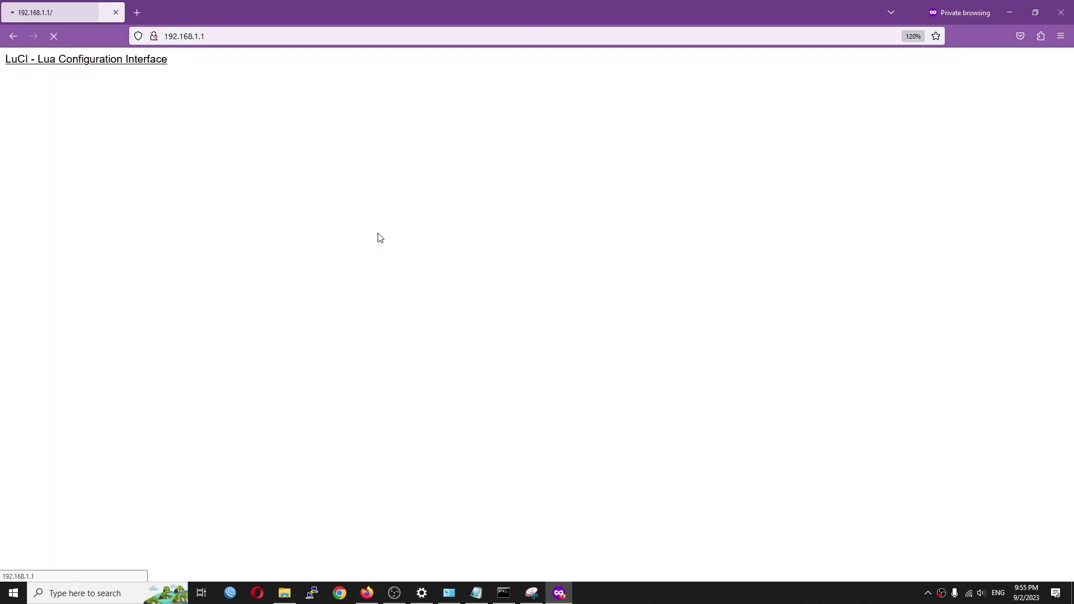
pyautogui.click(771, 259)
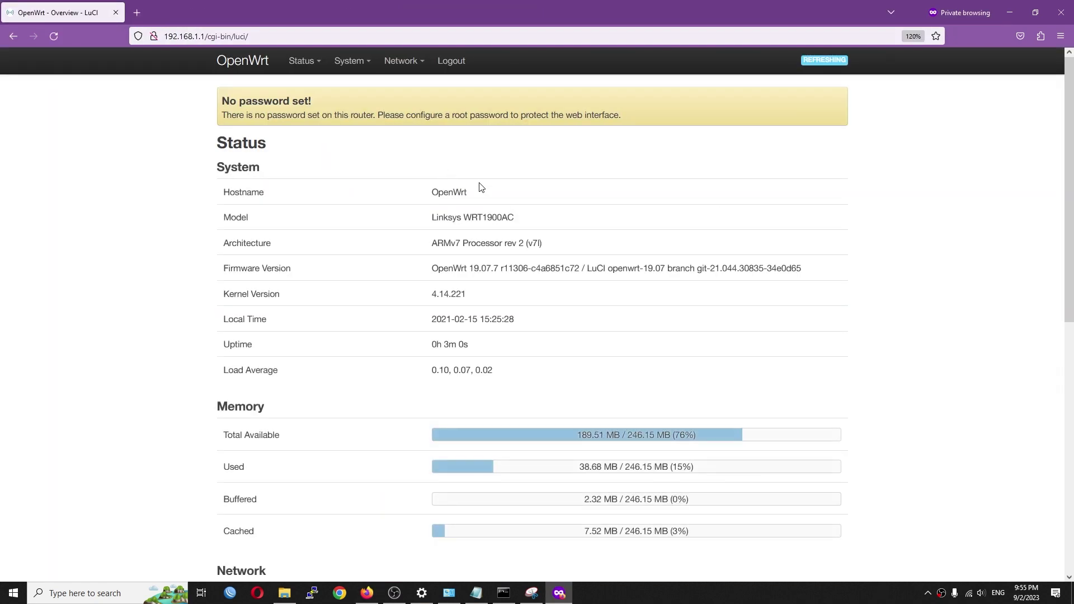
pyautogui.moveTo(419, 273); pyautogui.dragTo(887, 276)
# In System > Administration, enter a new root password and move to its confirmation.
pyautogui.click(727, 235)
pyautogui.moveTo(353, 63)
pyautogui.click(373, 109)
pyautogui.click(396, 209)
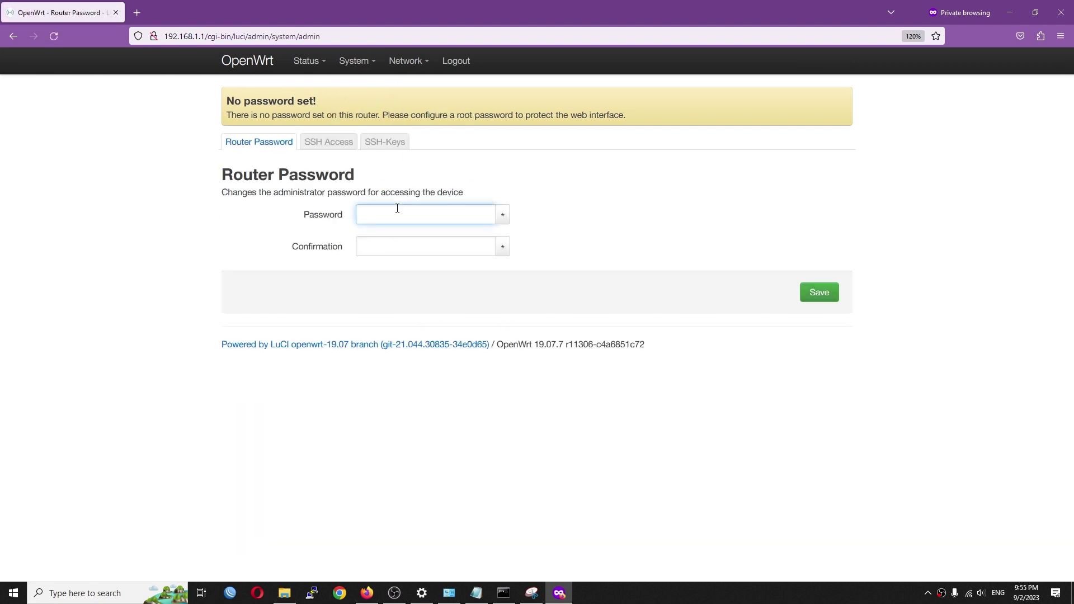
pyautogui.write('********')
pyautogui.press('Tab')
# On the Switch page, change VLAN 2's ID to 35, set WAN to tagged, and apply.
pyautogui.write('*')
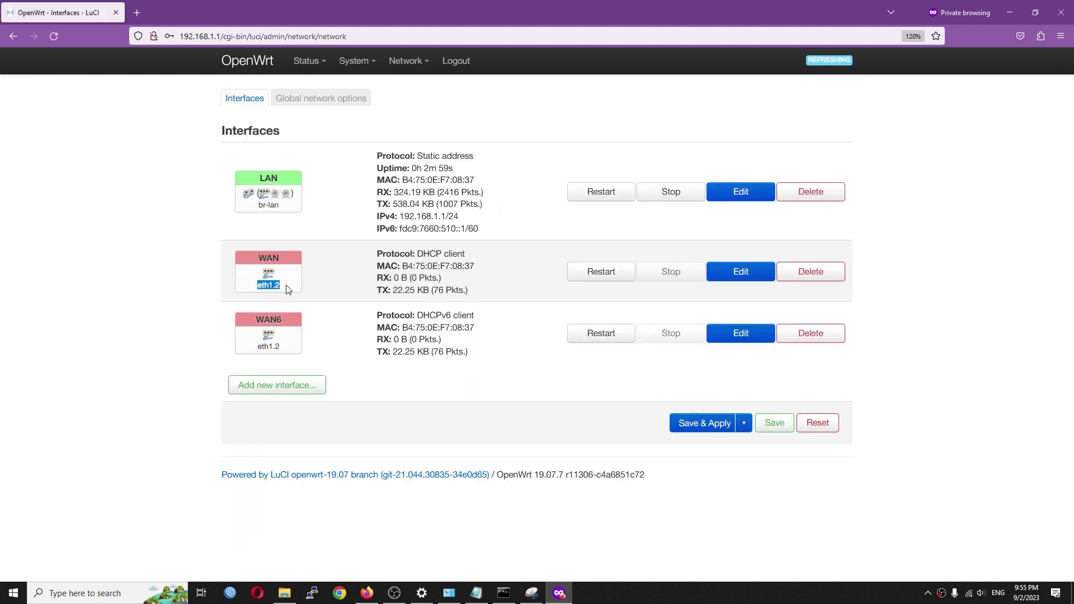
pyautogui.moveTo(406, 61)
pyautogui.click(420, 120)
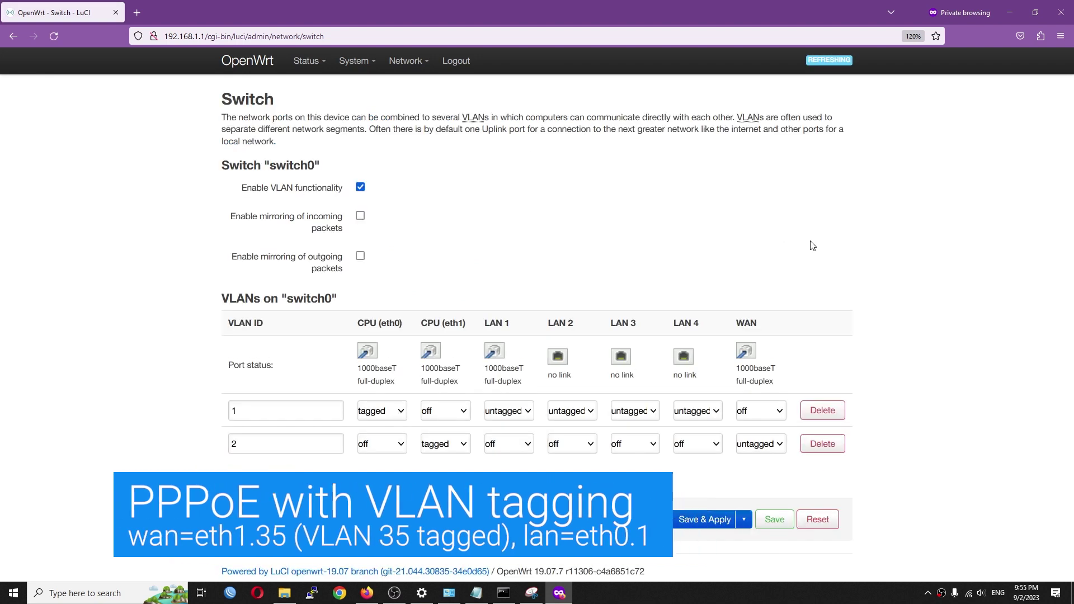
pyautogui.doubleClick(734, 327)
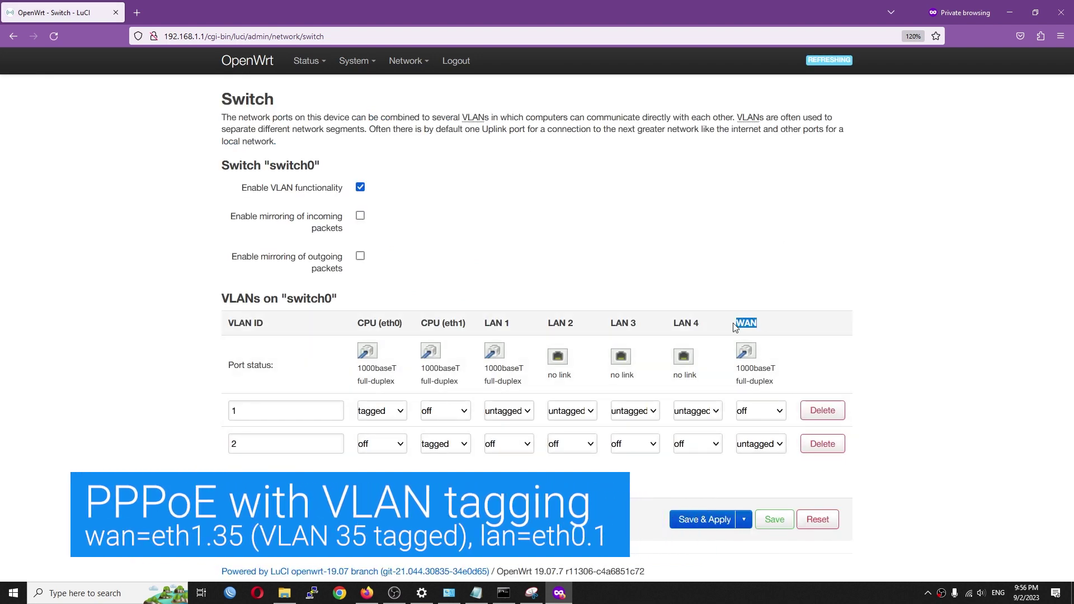
pyautogui.moveTo(246, 443); pyautogui.dragTo(121, 445)
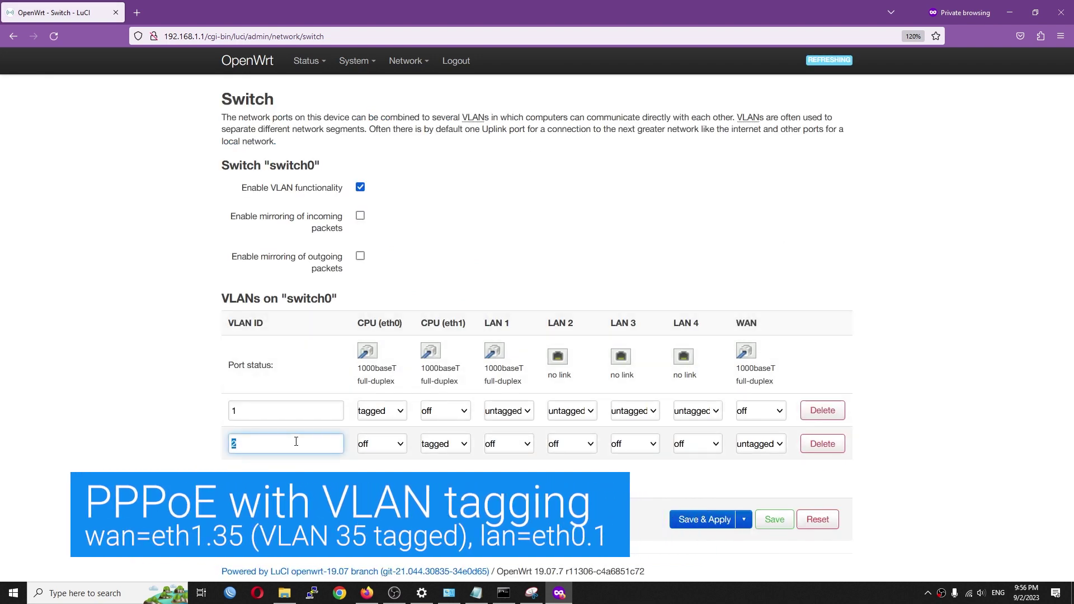
pyautogui.write('35')
pyautogui.click(781, 446)
pyautogui.click(789, 494)
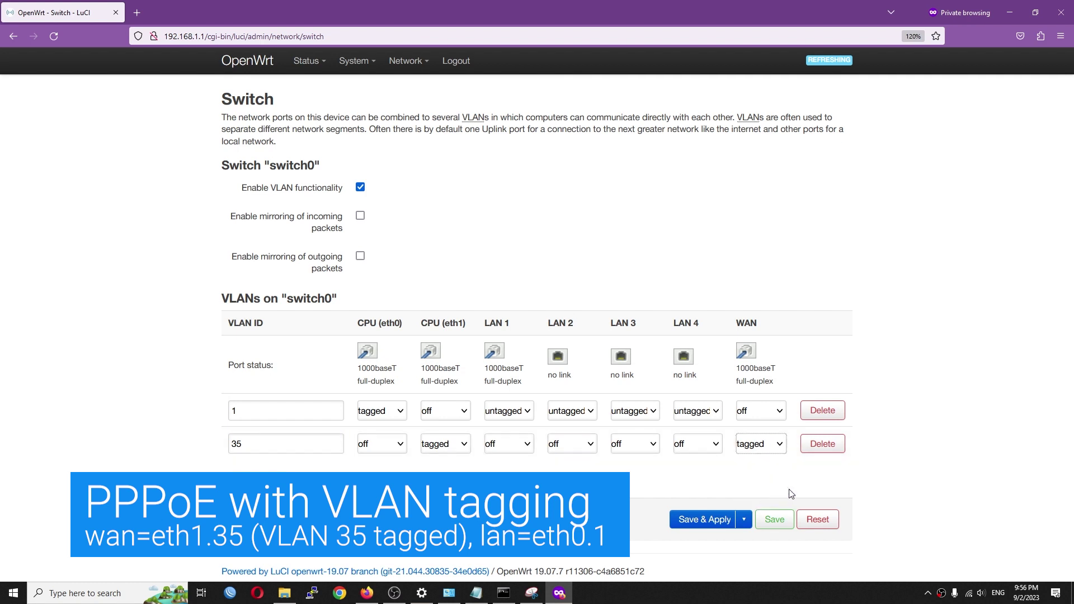
pyautogui.click(703, 520)
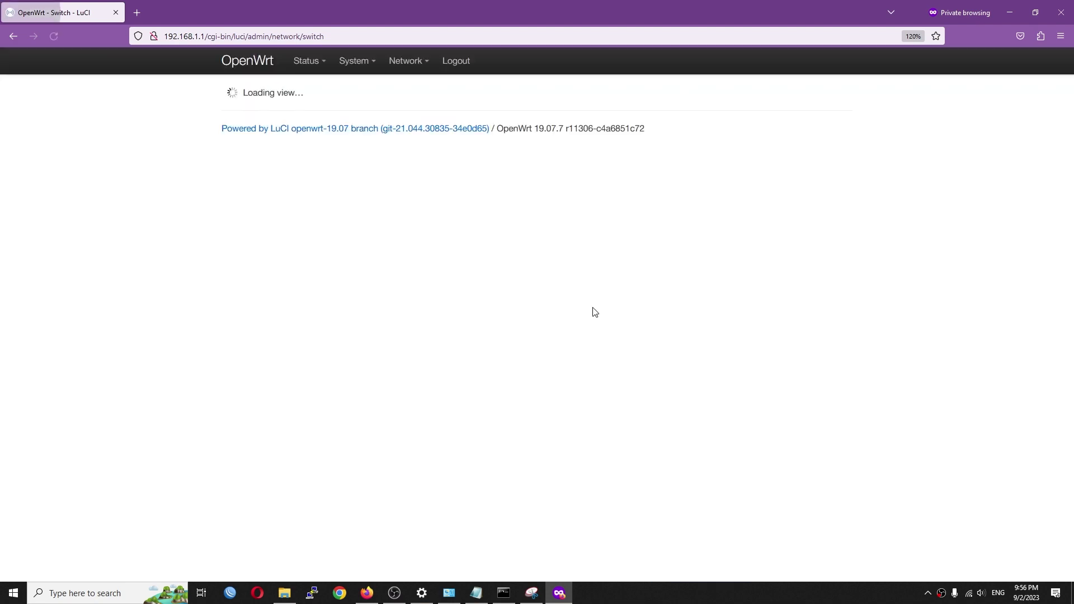
# Delete the WAN6 interface, switch WAN's protocol to PPPoE, then save and apply.
pyautogui.click(418, 87)
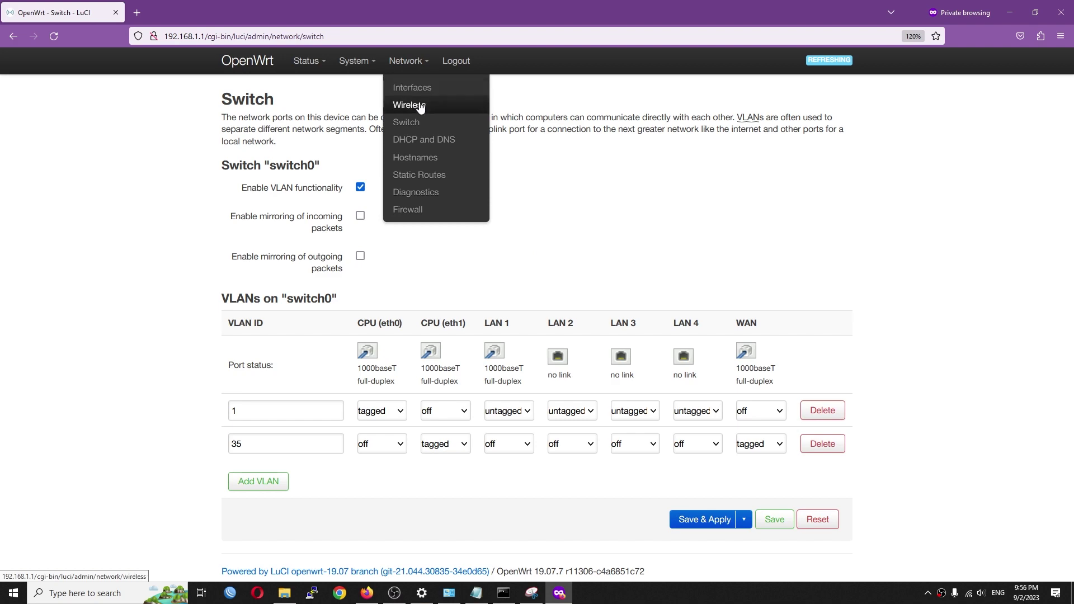
pyautogui.click(811, 333)
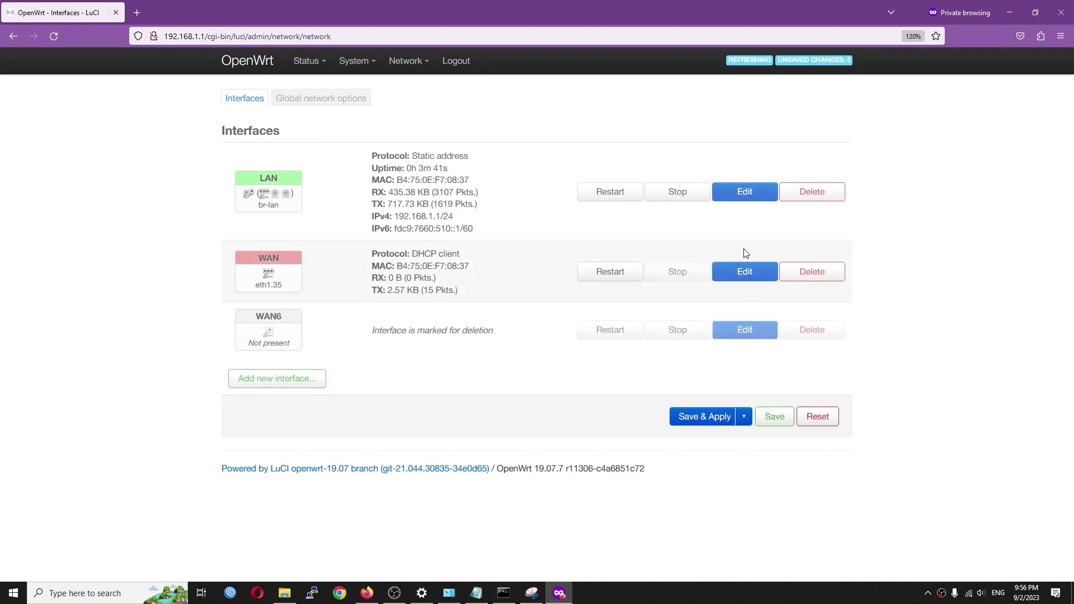
pyautogui.click(741, 271)
pyautogui.click(442, 222)
pyautogui.click(427, 308)
pyautogui.click(425, 255)
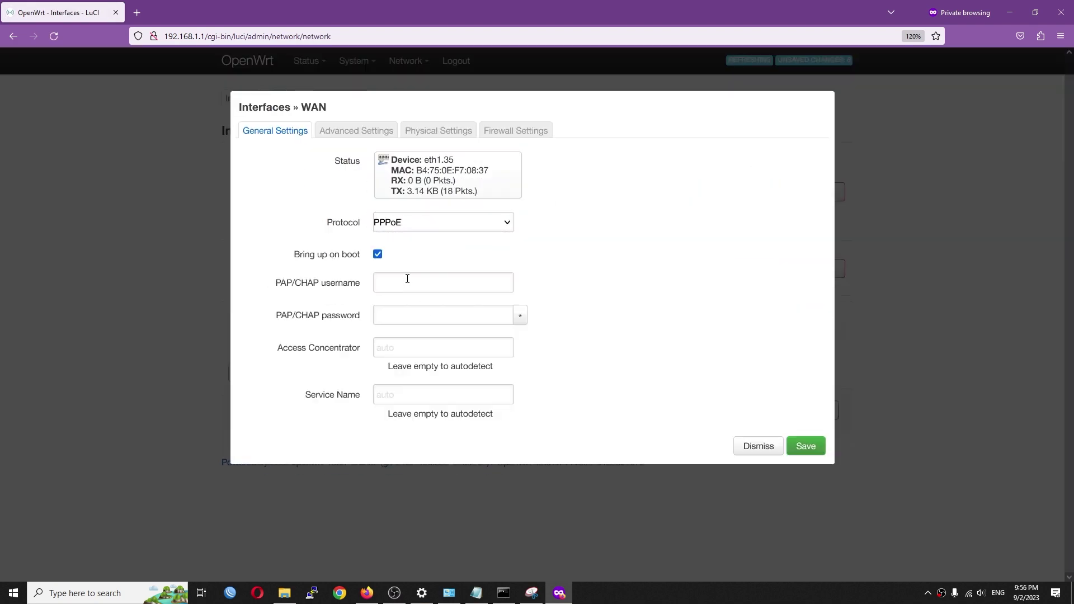
pyautogui.click(440, 132)
pyautogui.click(523, 132)
pyautogui.click(805, 223)
pyautogui.click(701, 411)
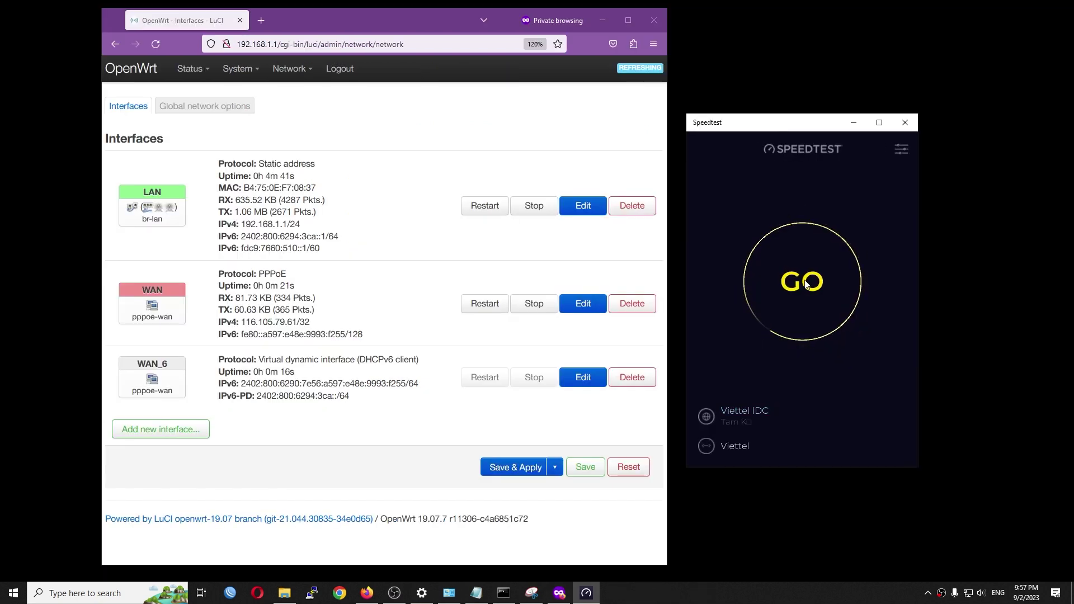
# Run a speed test on the PPPoE link: 2 ms ping, 316.04 Mbps down, 787.85 Mbps up.
pyautogui.click(803, 302)
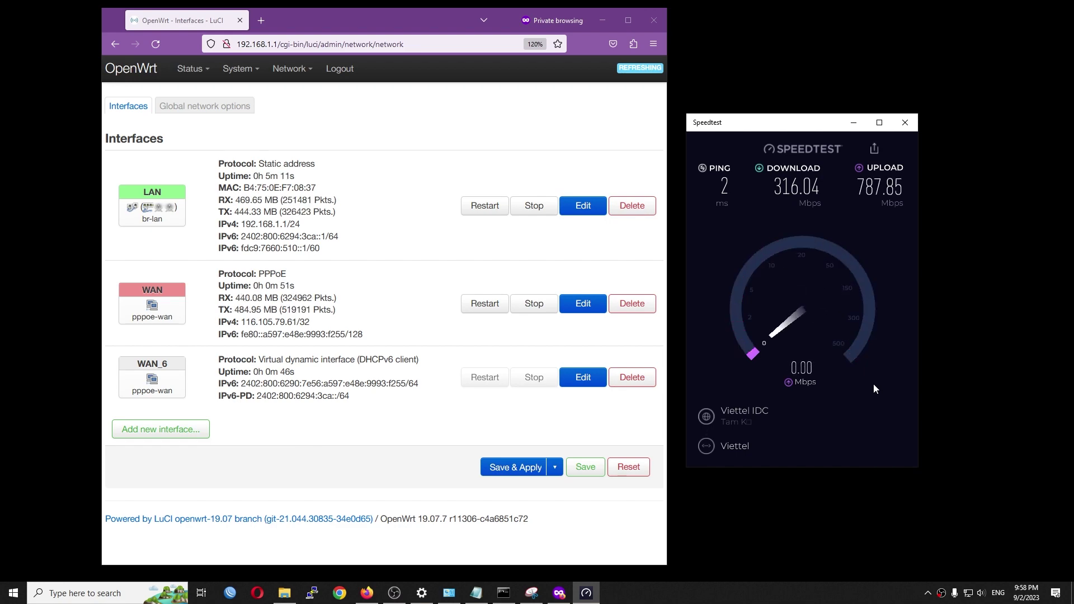
# Enable software flow offloading in Firewall, apply it, and rerun the speed test (817.58/895.43 Mbps).
pyautogui.moveTo(297, 106)
pyautogui.click(291, 217)
pyautogui.click(242, 398)
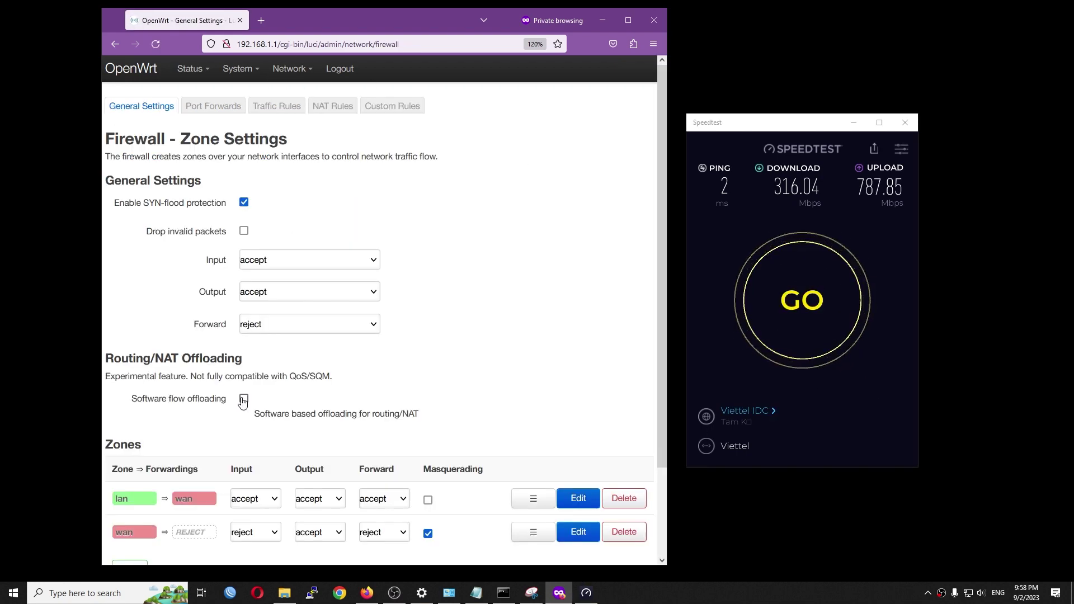
pyautogui.scroll(-3, 335, 336)
pyautogui.click(513, 504)
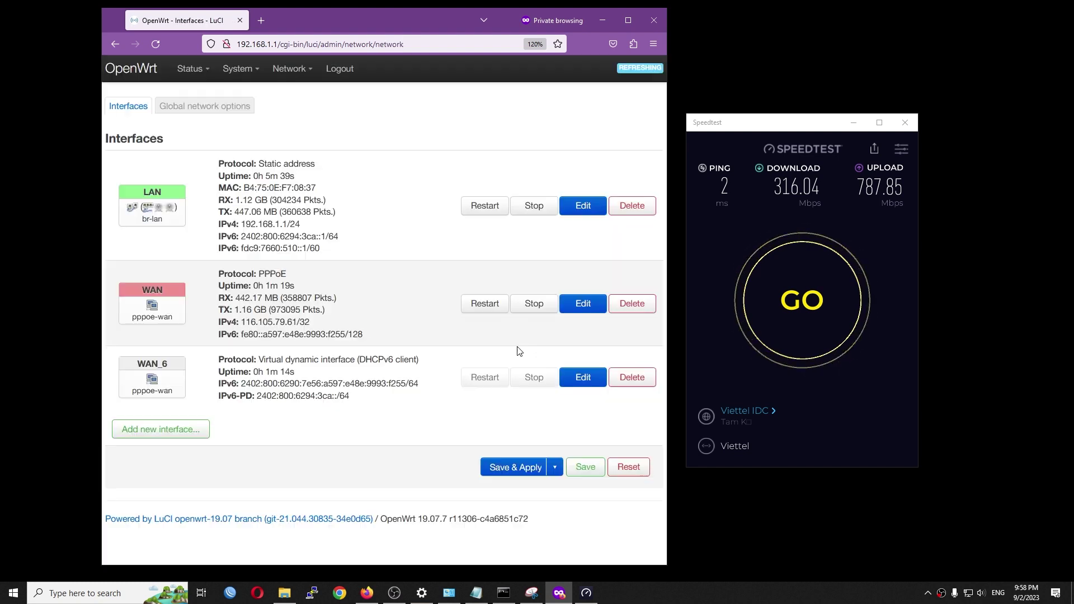
pyautogui.click(799, 302)
pyautogui.click(799, 302)
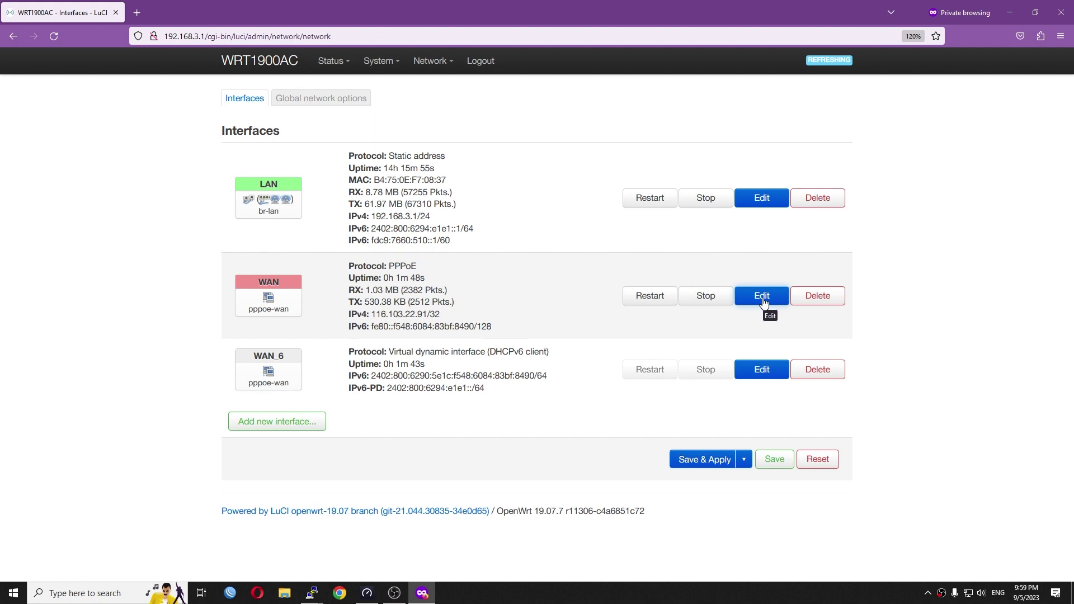
pyautogui.click(763, 296)
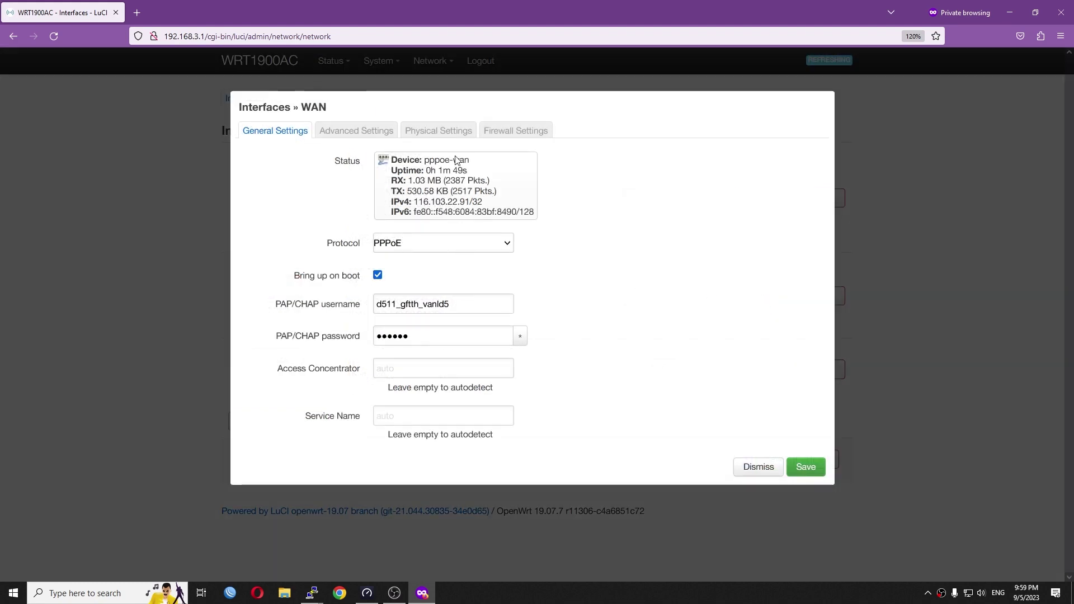
pyautogui.click(461, 133)
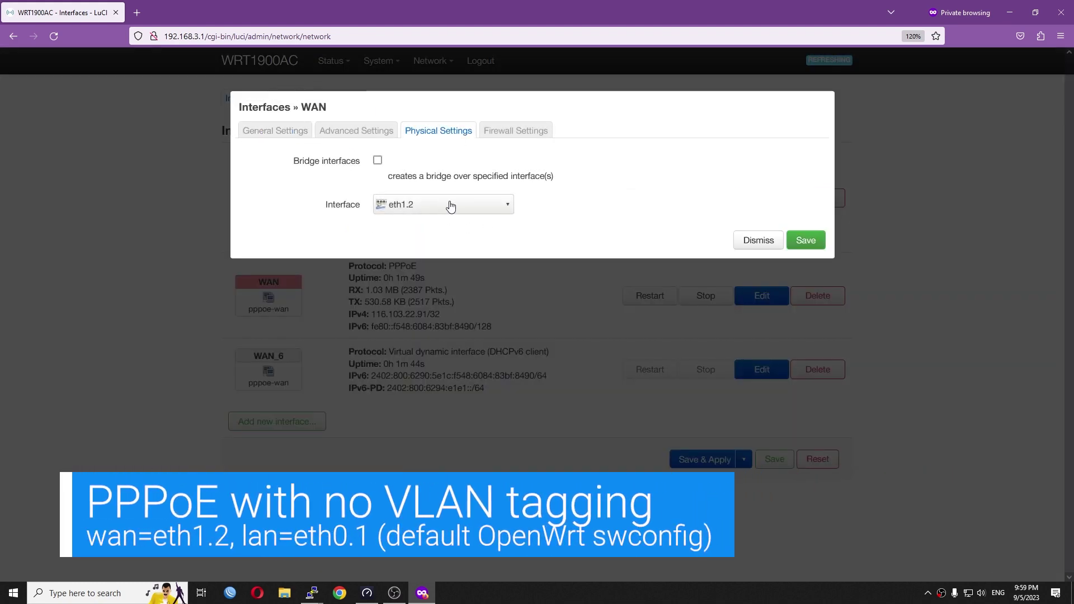
pyautogui.click(422, 206)
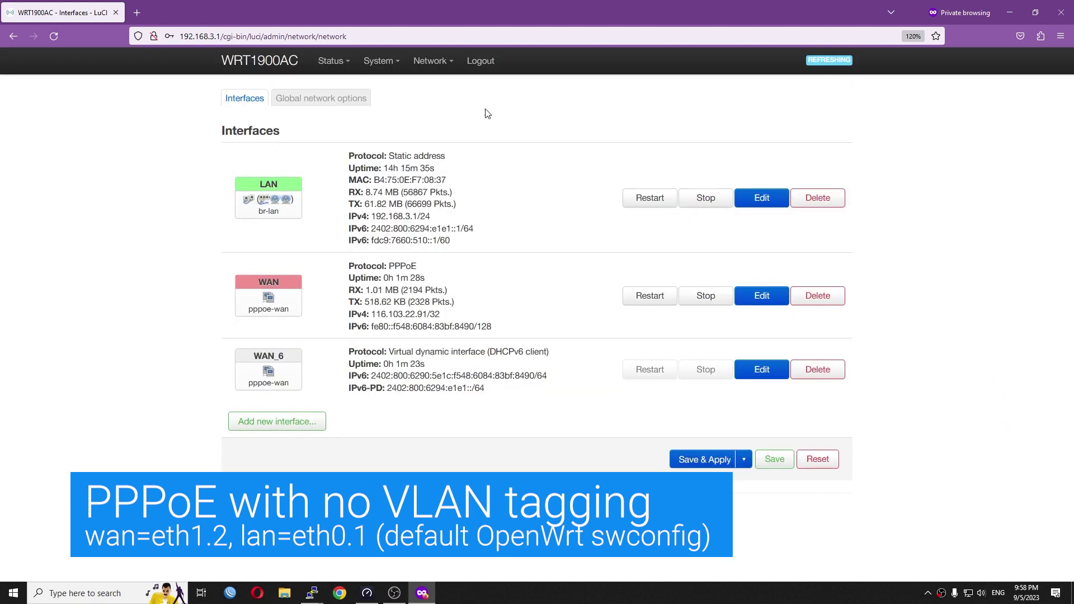
# Check on the Switch page that VLAN 2 keeps its default untagged WAN setup, then start a speed test.
pyautogui.moveTo(430, 61)
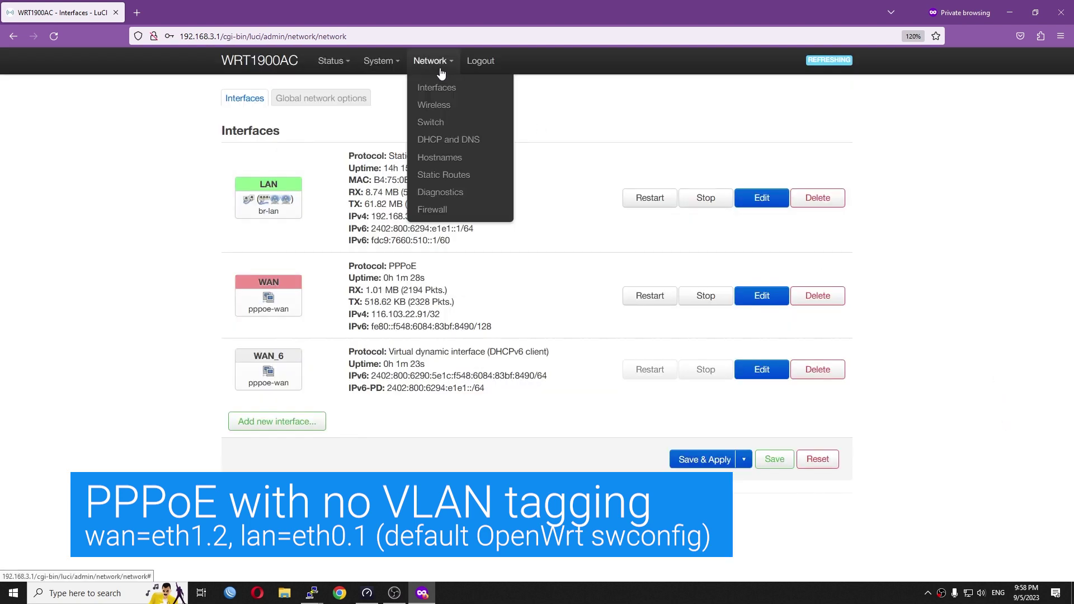
pyautogui.click(437, 125)
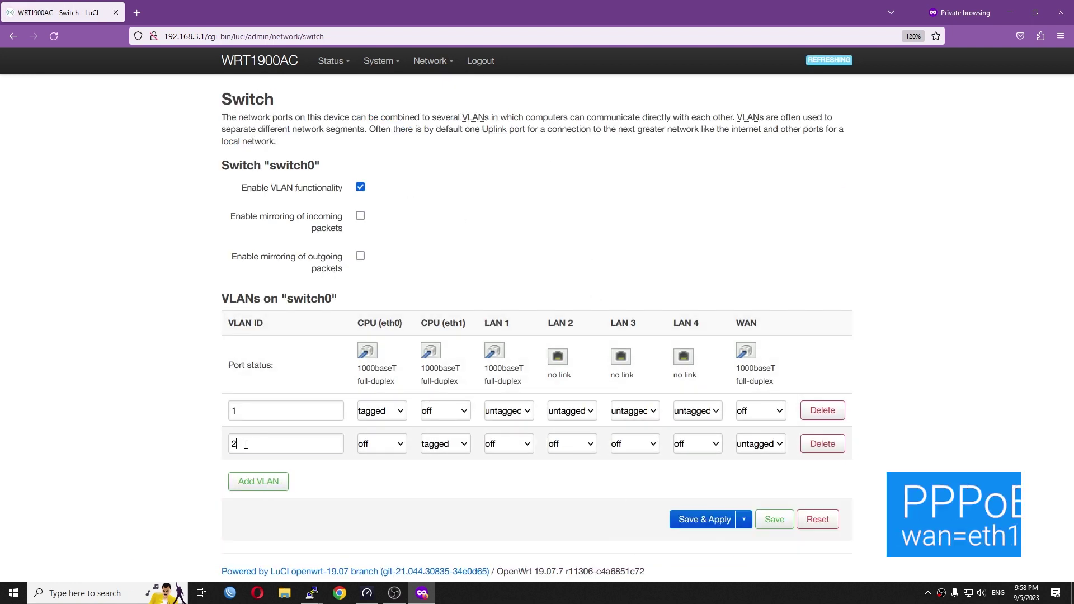
pyautogui.doubleClick(249, 440)
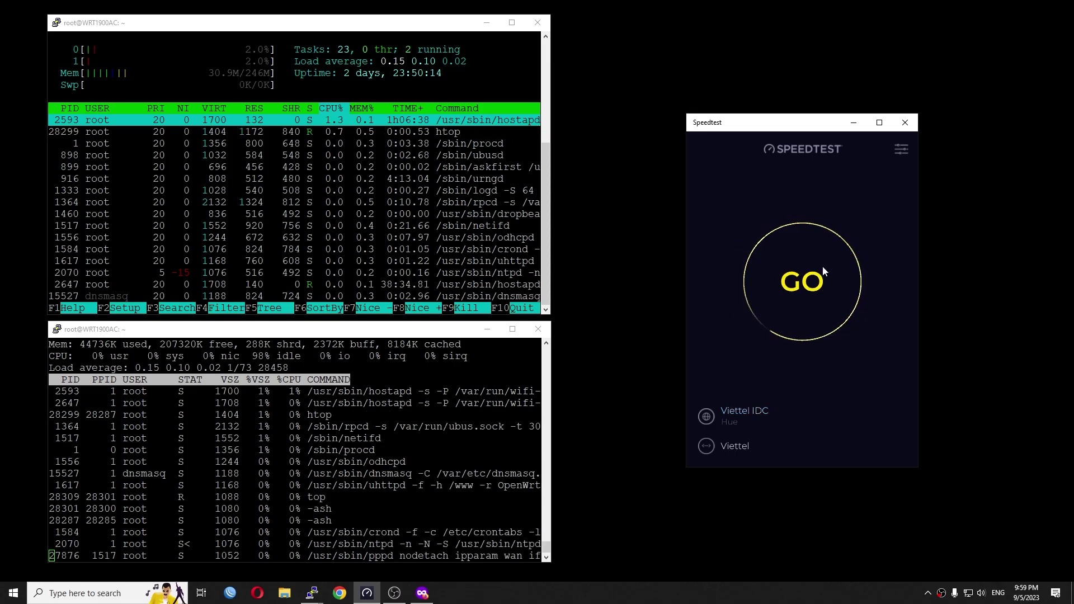
pyautogui.click(822, 267)
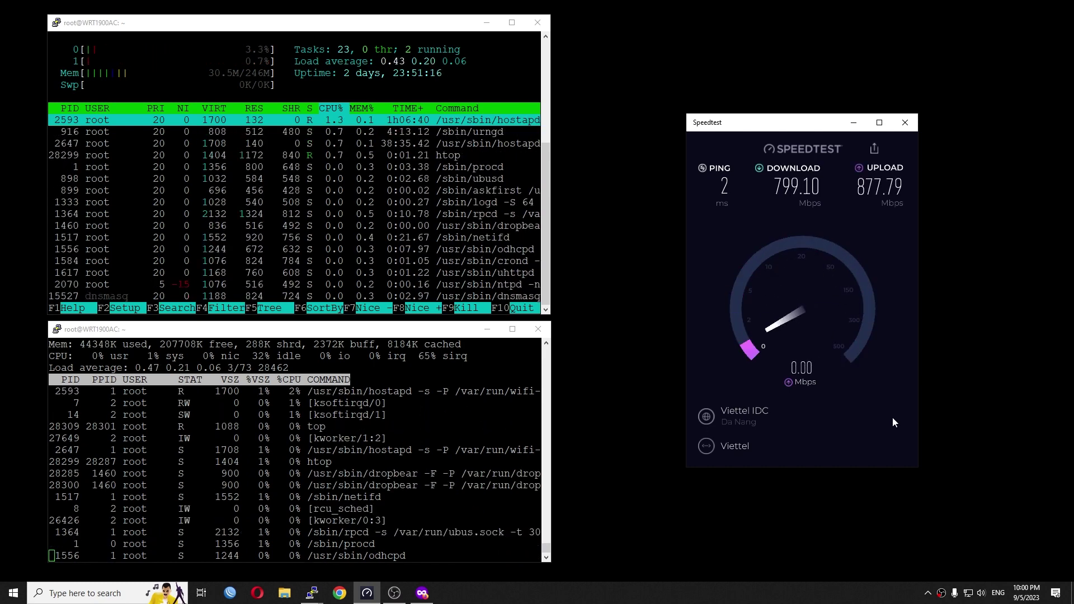
# Change the Speedtest server to Viettel IDC Tam Ky for a new test.
pyautogui.click(746, 410)
pyautogui.scroll(-4, 750, 410)
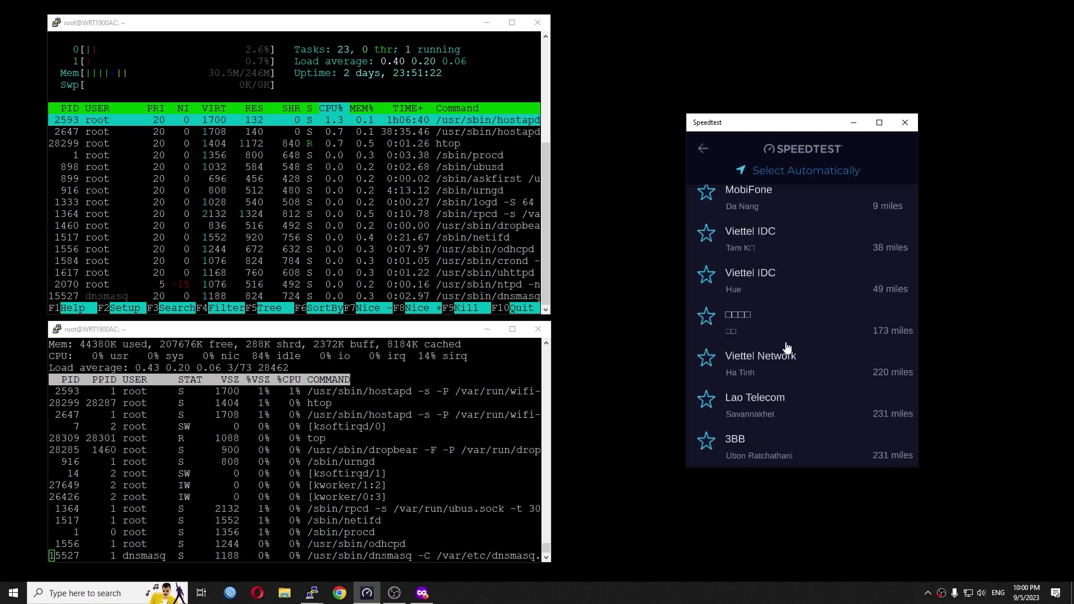
pyautogui.click(779, 235)
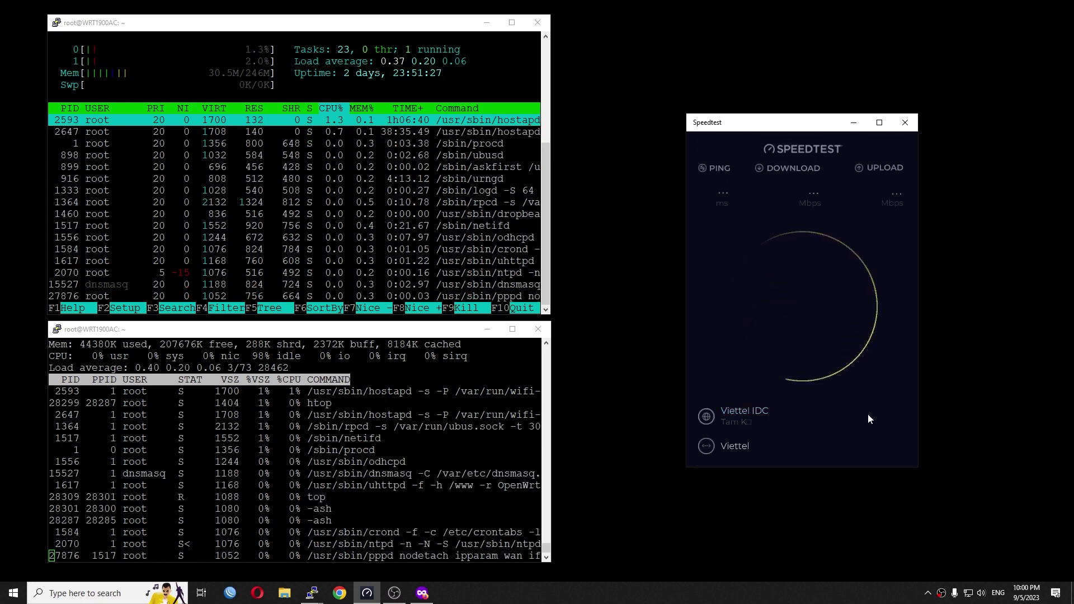